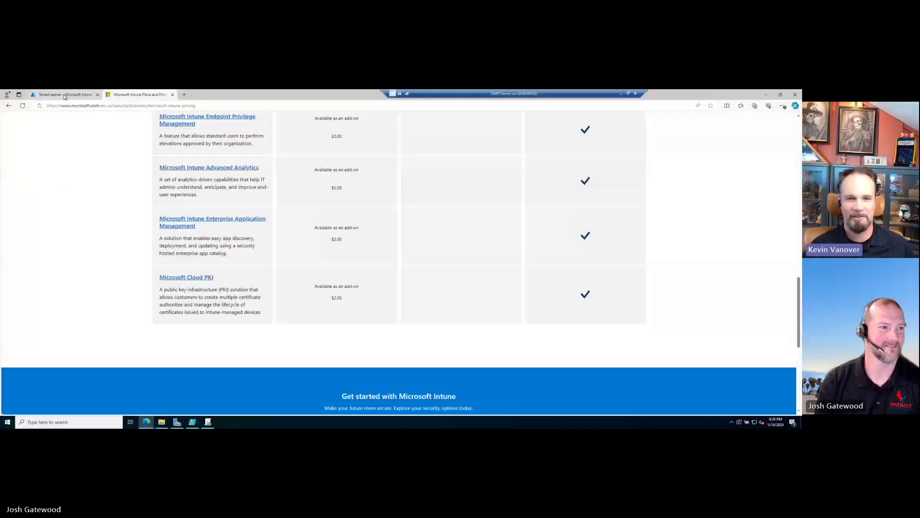
Open the Cloud PKI page under Tenant administration in the Intune admin center.
left_click(64, 96)
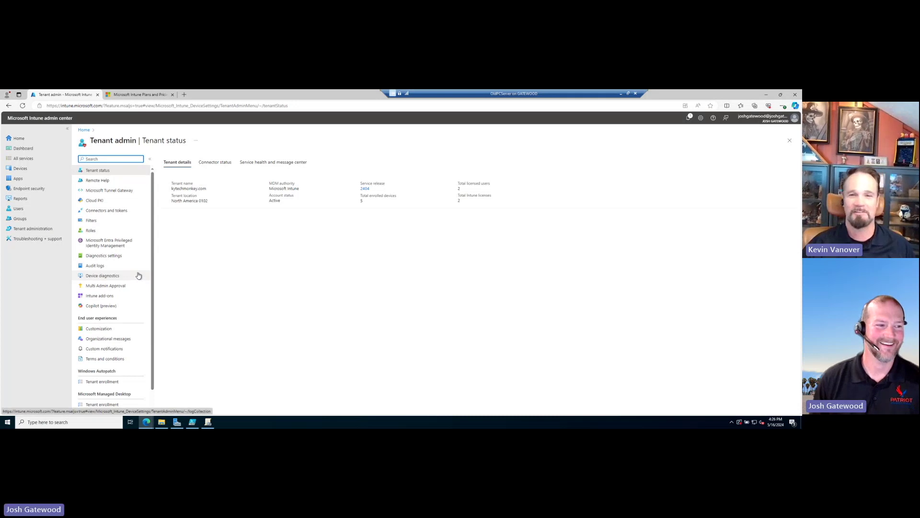
left_click(95, 201)
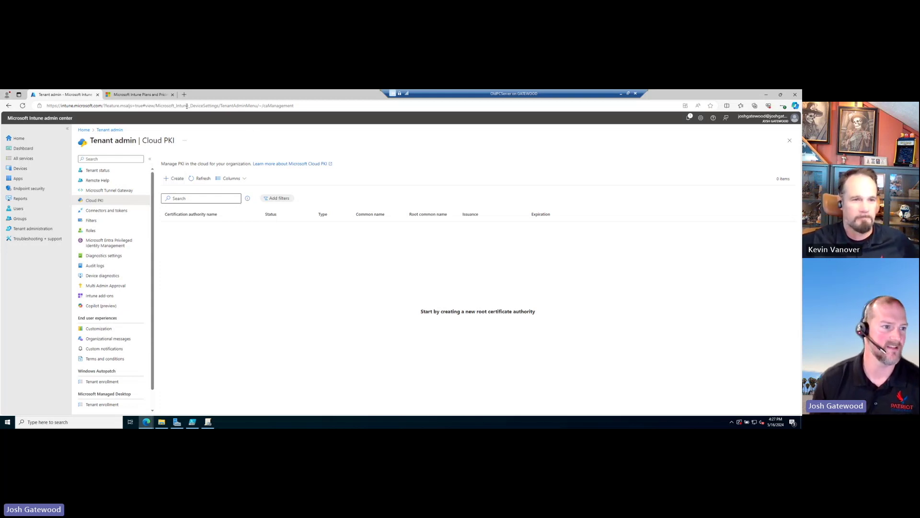
Review the Cloud PKI add-on price and compare the plans and other add-ons on the Microsoft Intune pricing page.
left_click(141, 95)
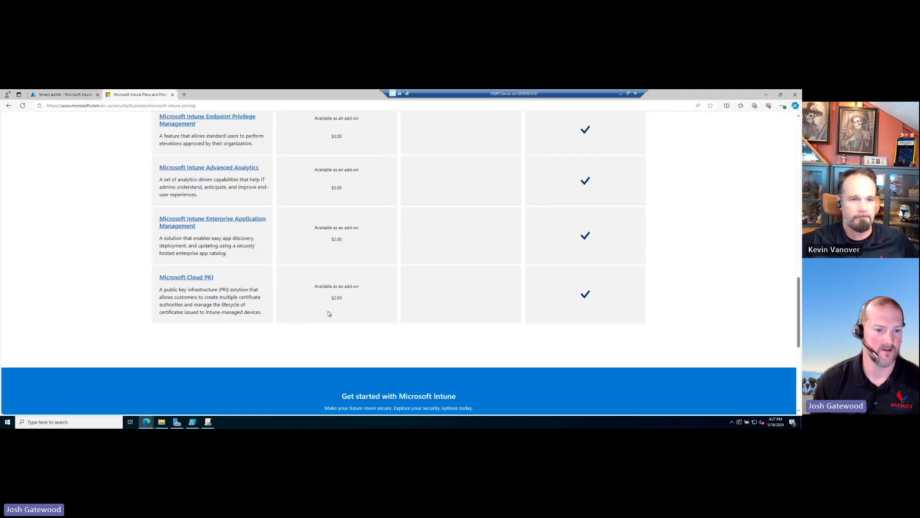
left_click_drag(346, 301, 314, 286)
left_click(353, 300)
scroll(364, 303, "up", 3)
scroll(364, 301, "up", 15)
scroll(368, 278, "down", 2)
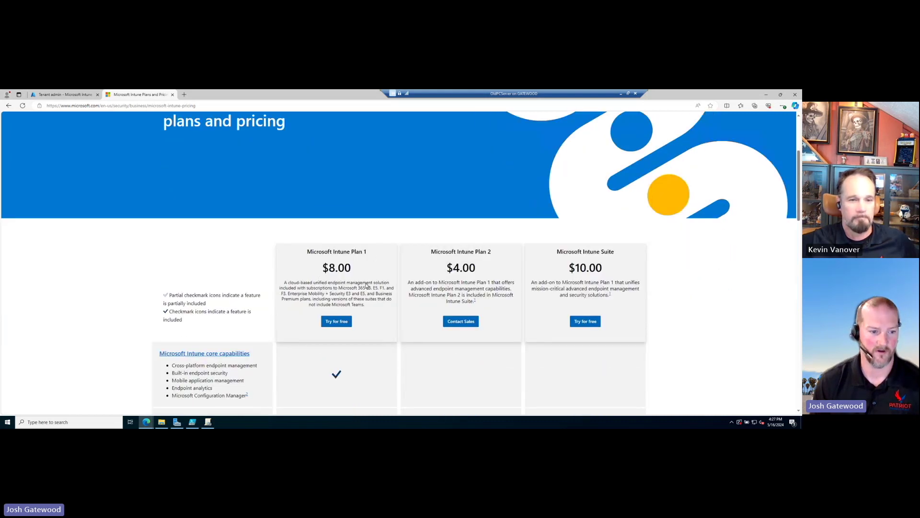
scroll(366, 286, "down", 15)
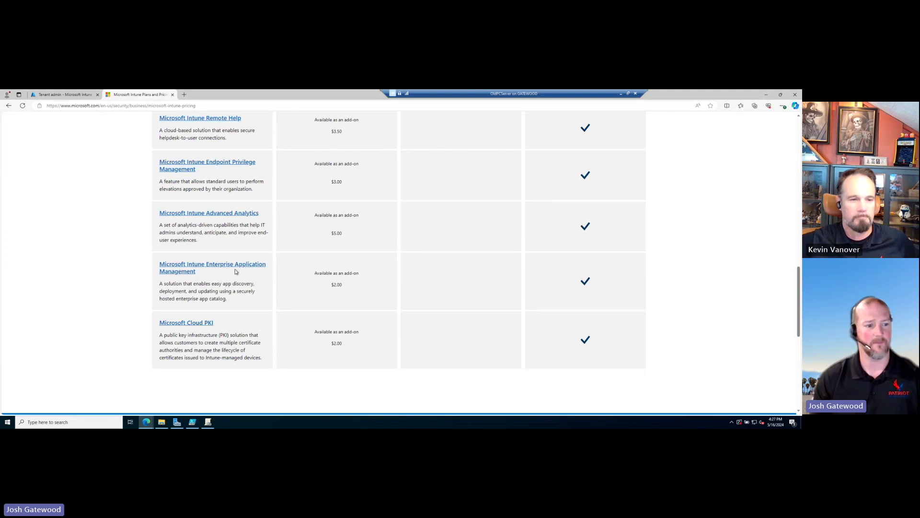
scroll(249, 187, "up", 1)
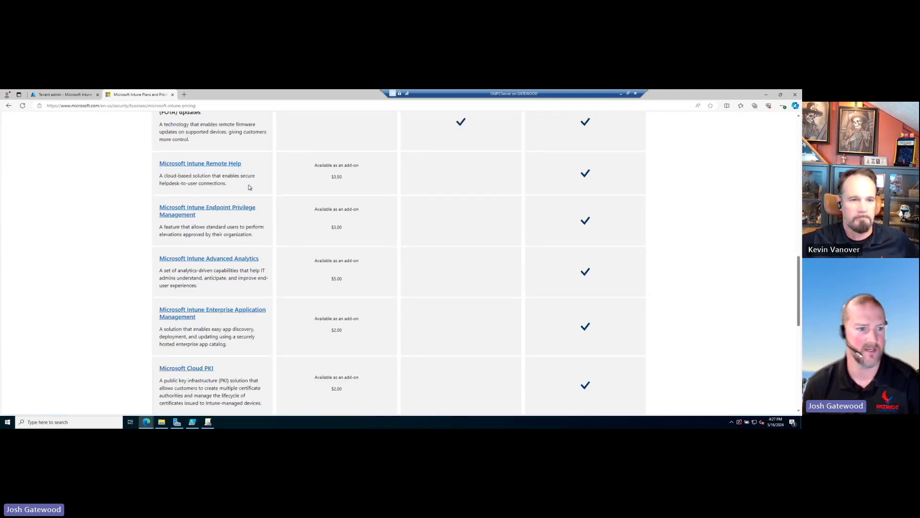
scroll(327, 241, "up", 1)
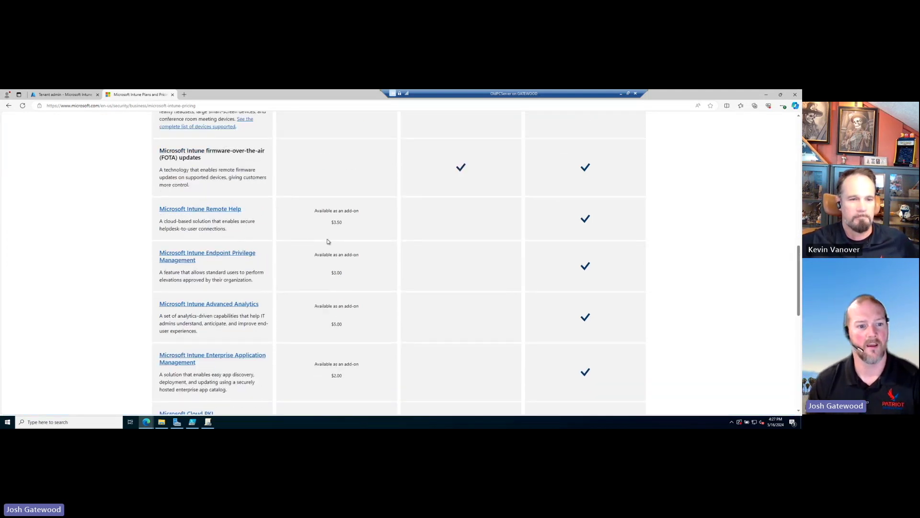
scroll(328, 241, "up", 2)
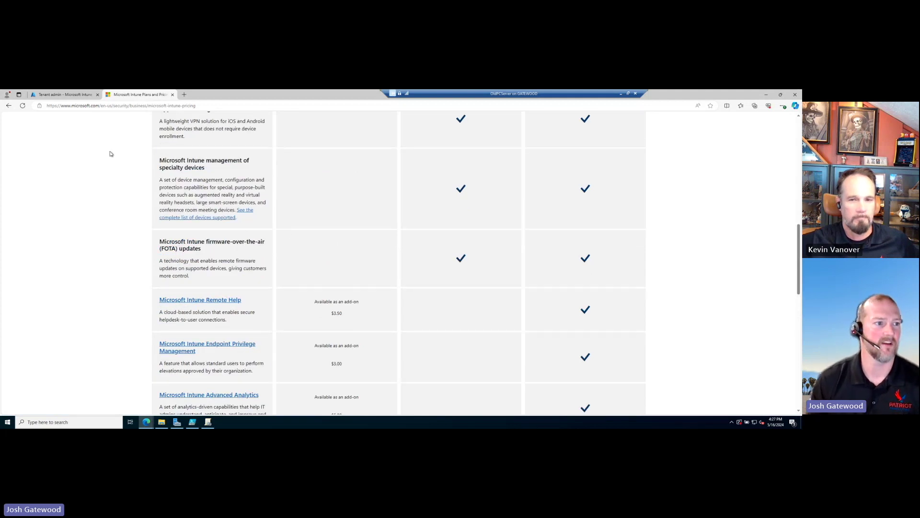
Start a new Cloud PKI certification authority named PatriotTest, describe it with the date 5.16.24 and the creator's name, and proceed to configuration settings.
left_click(69, 95)
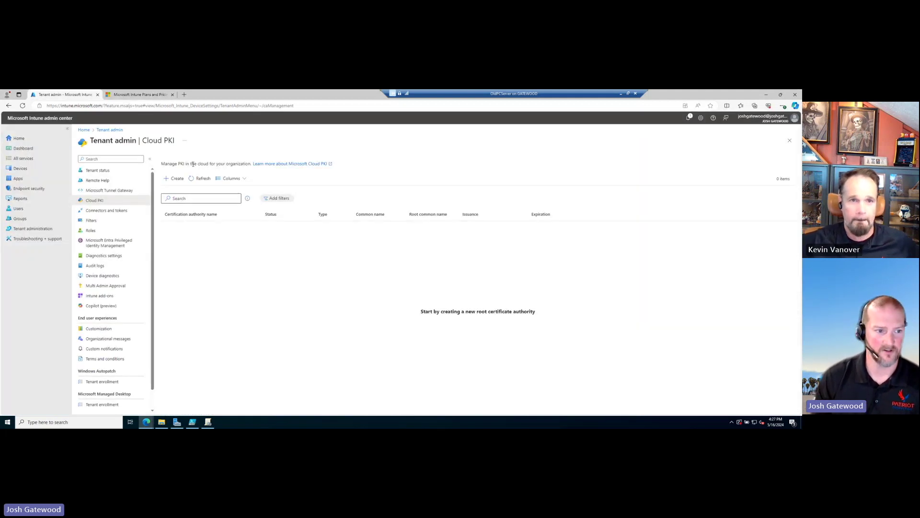
left_click(172, 179)
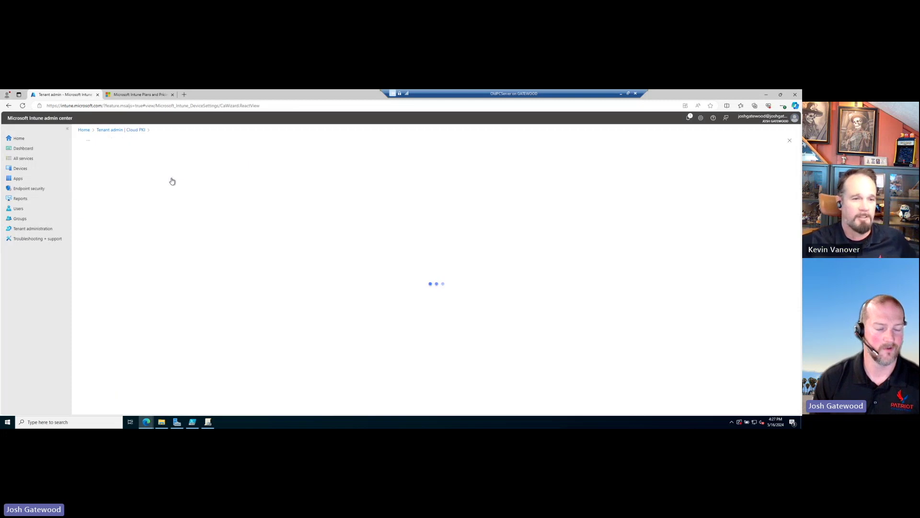
left_click(174, 184)
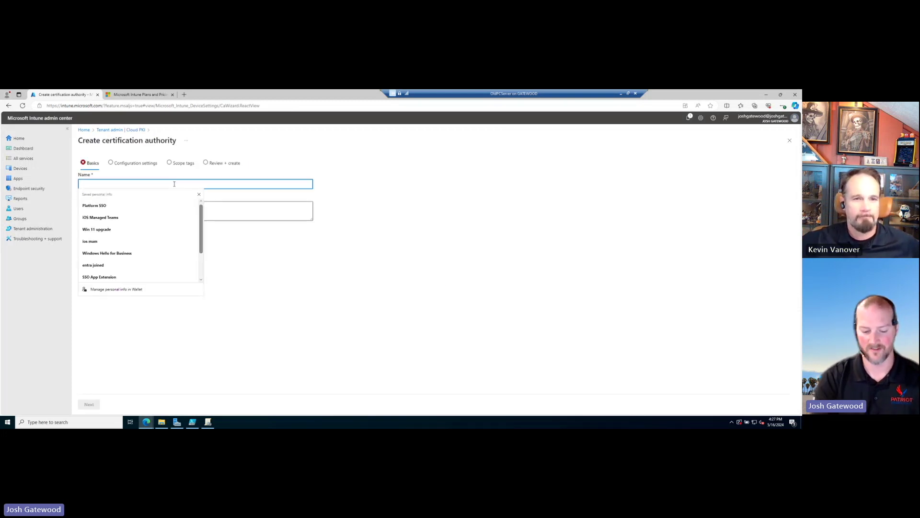
type("PatriotTest")
left_click(150, 215)
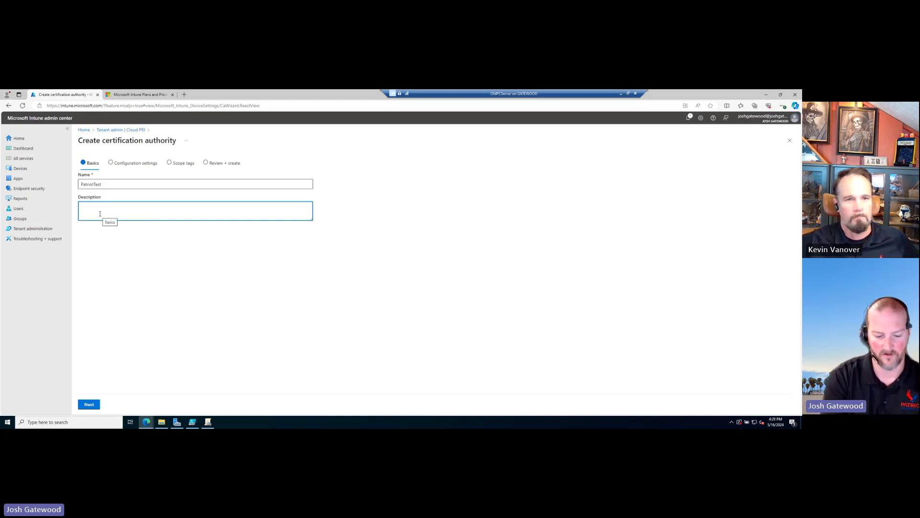
type("5.16.")
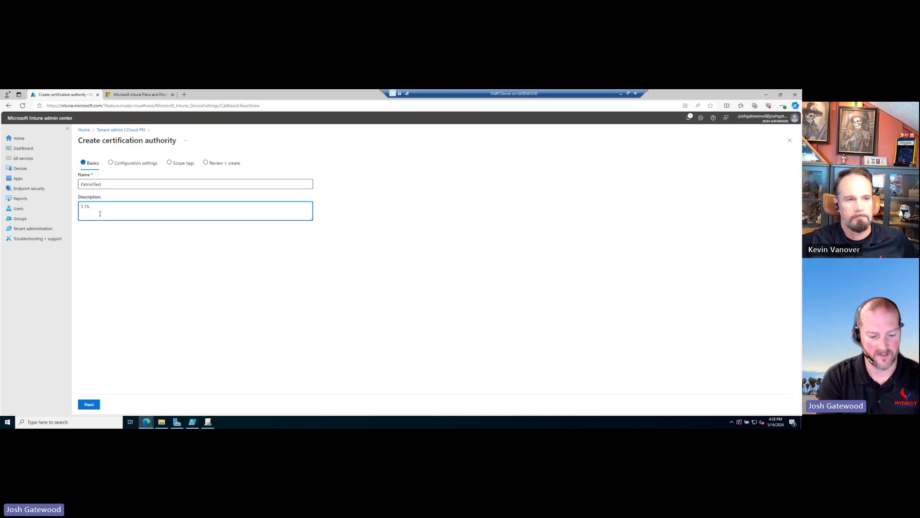
type("24 - creat")
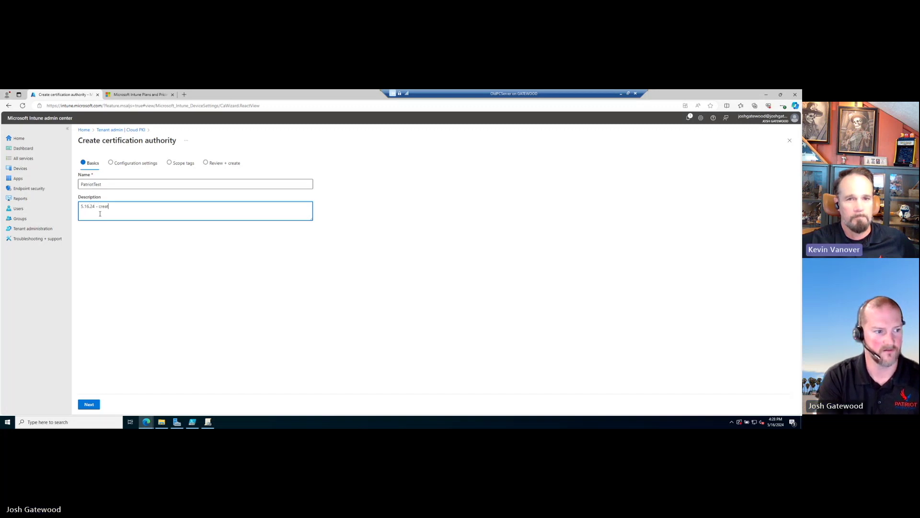
type("ed by Josh")
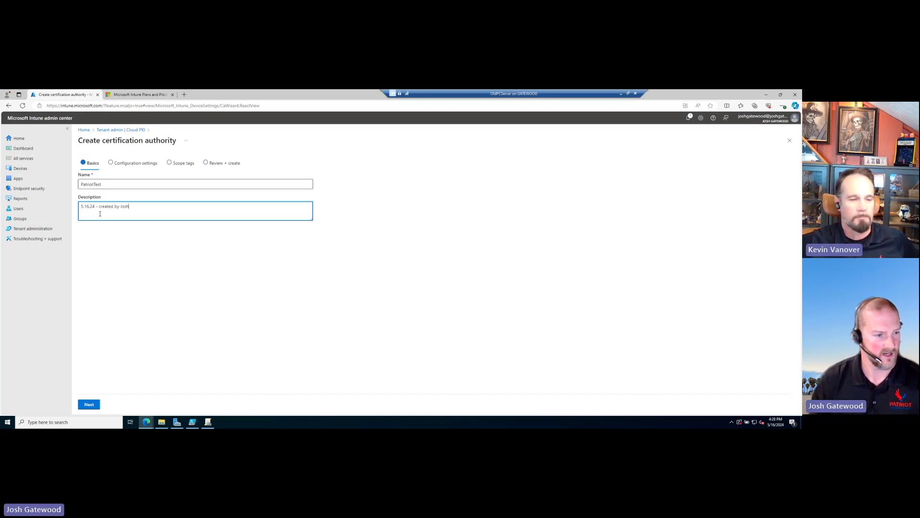
left_click(88, 405)
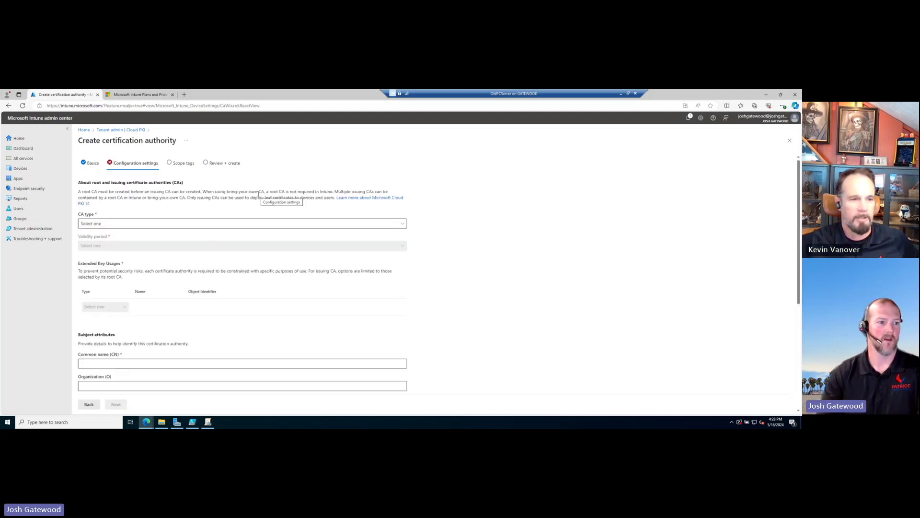
Set the CA type to Root CA with a validity period of 5 years, and check the available extended key usage types.
left_click(234, 224)
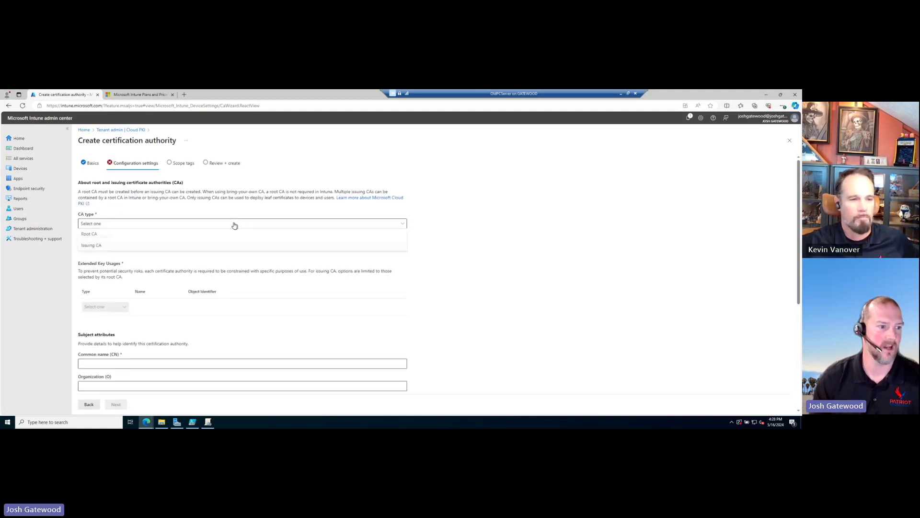
left_click(89, 235)
left_click(157, 247)
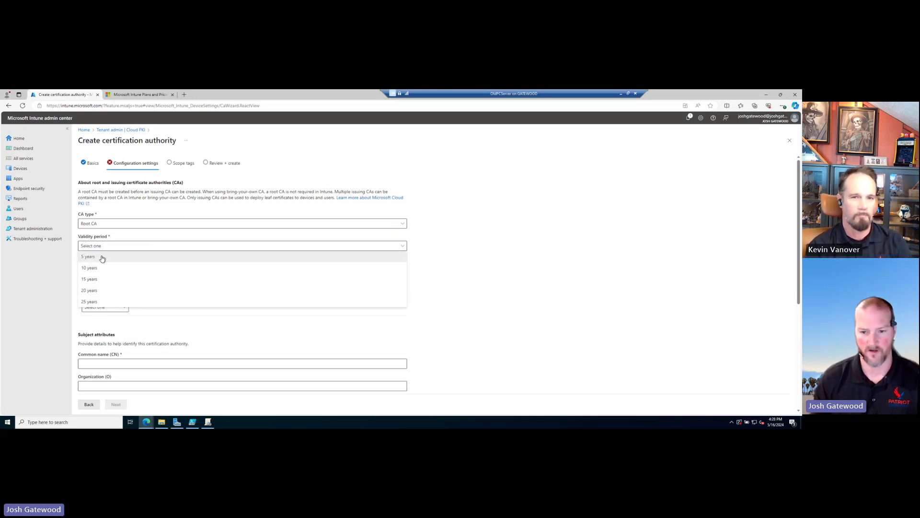
left_click(120, 258)
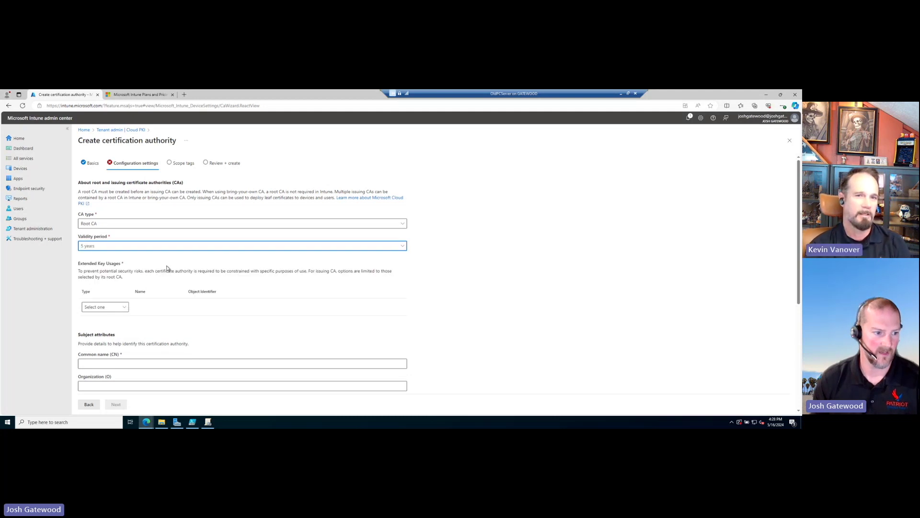
left_click(123, 307)
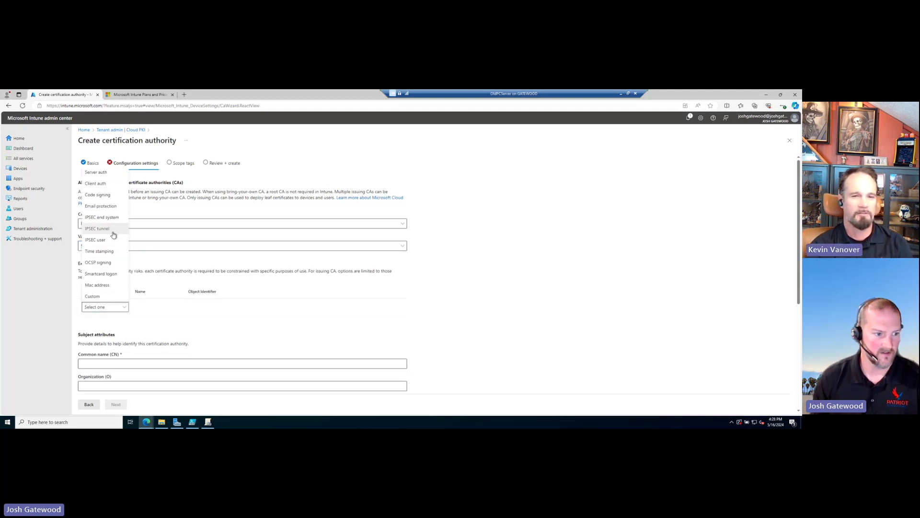
left_click(215, 309)
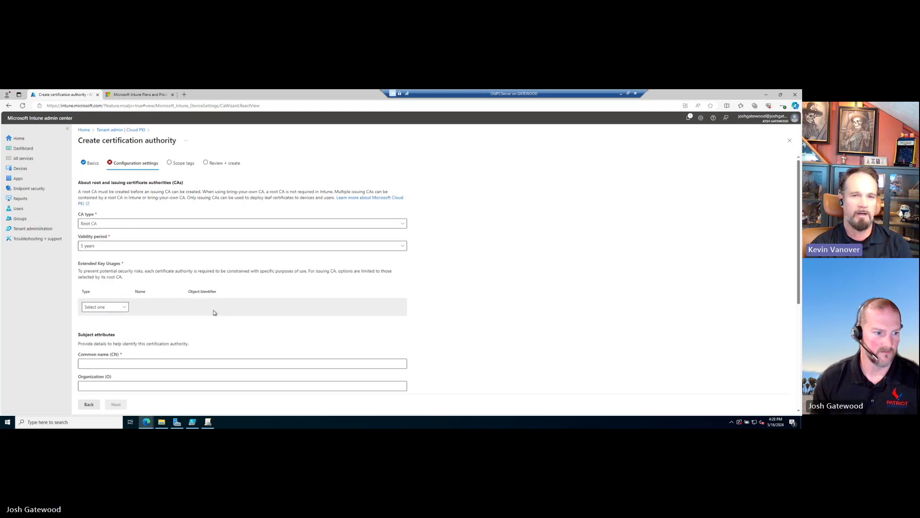
Try a validity period of 25 years for the root CA, and return it to 5 years.
left_click(197, 249)
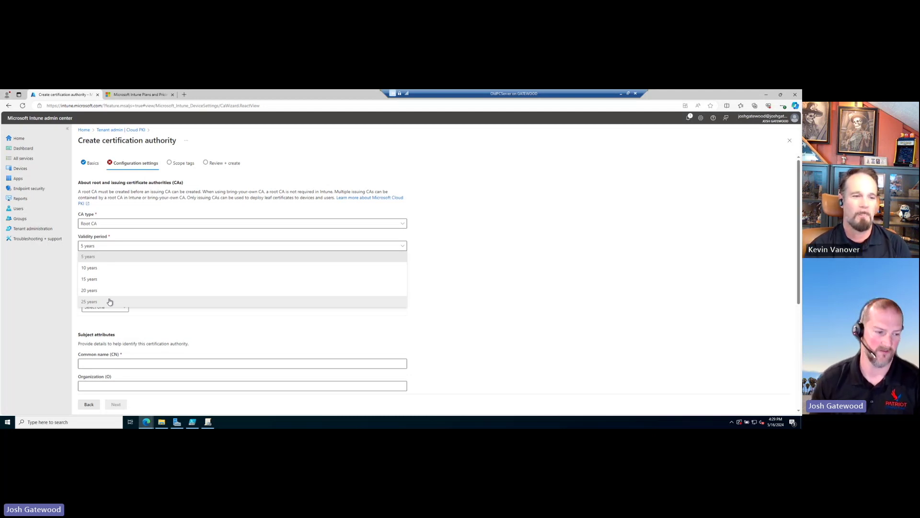
left_click(110, 302)
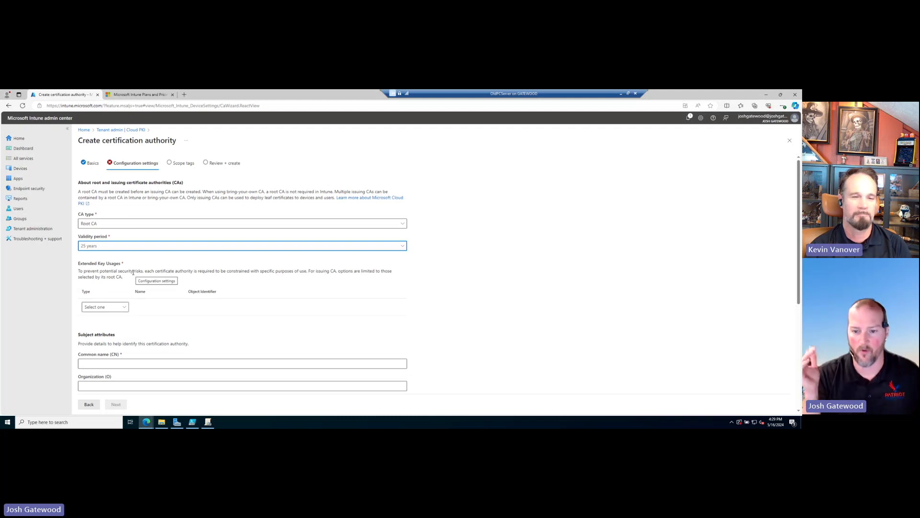
left_click(122, 248)
left_click(101, 258)
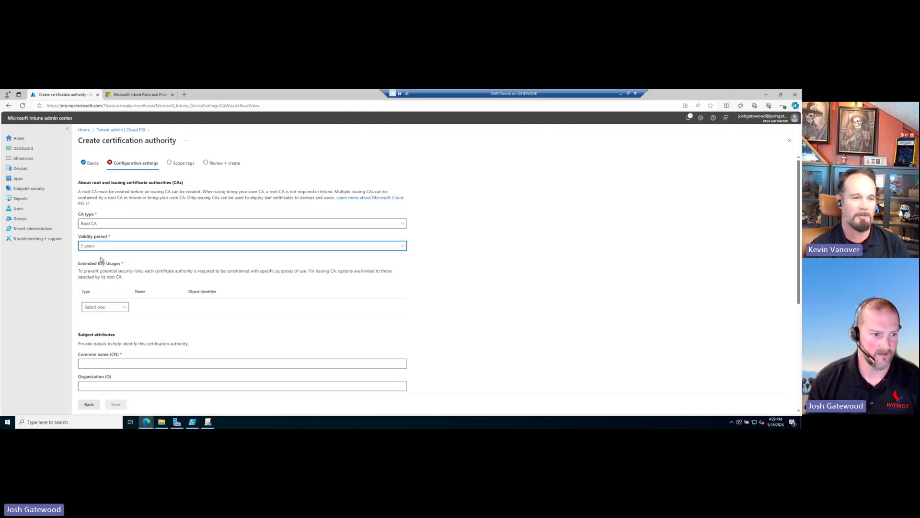
Add Custom and Client auth extended key usages, and delete the blank Custom entry.
left_click(123, 307)
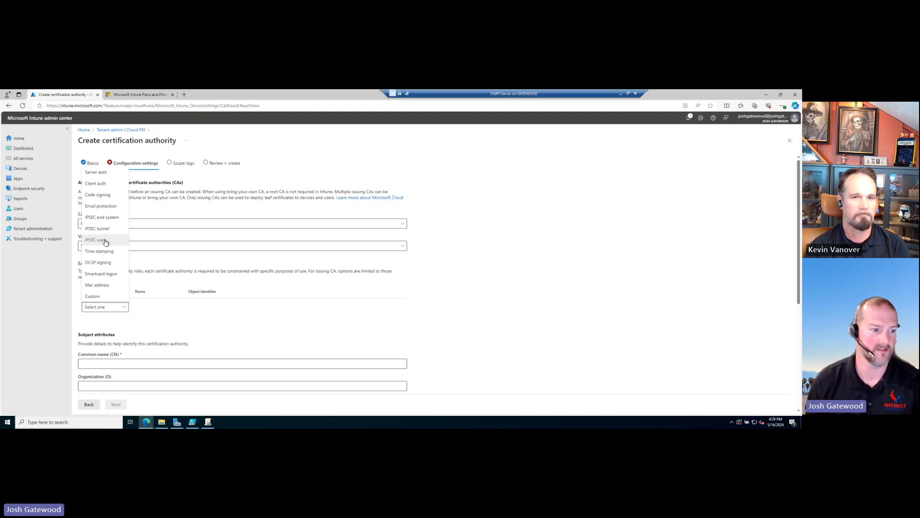
left_click(93, 296)
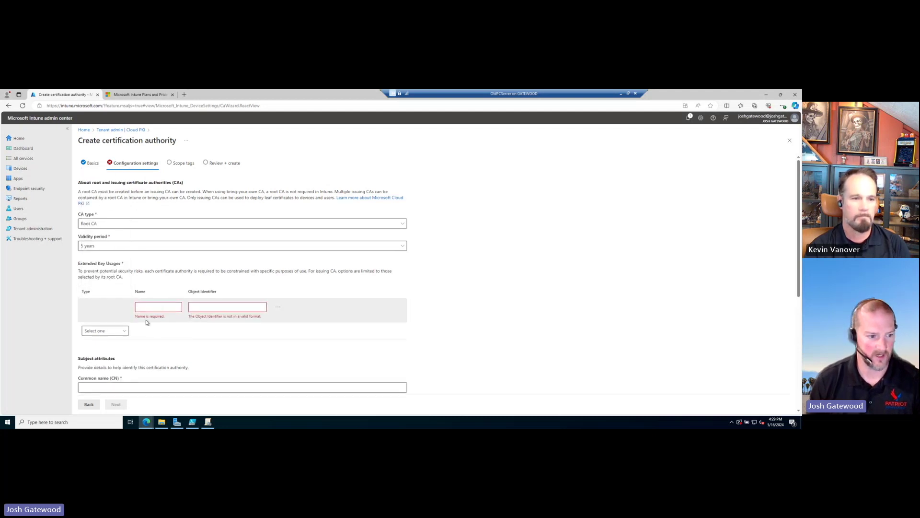
left_click(123, 331)
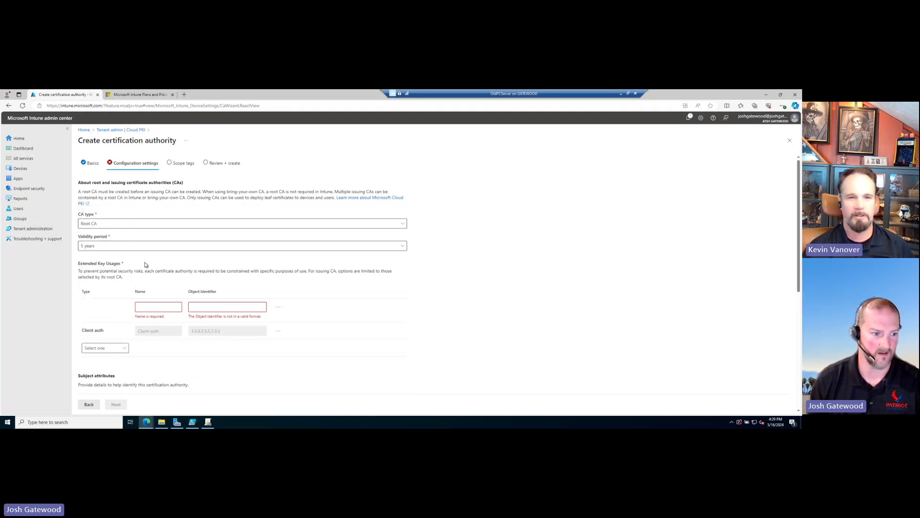
left_click(279, 309)
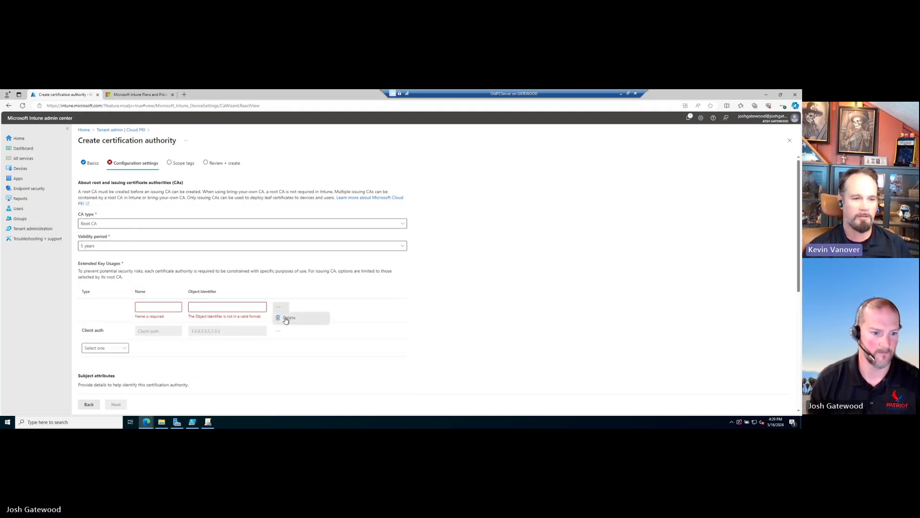
left_click(288, 317)
scroll(283, 284, "down", 1)
scroll(241, 292, "up", 1)
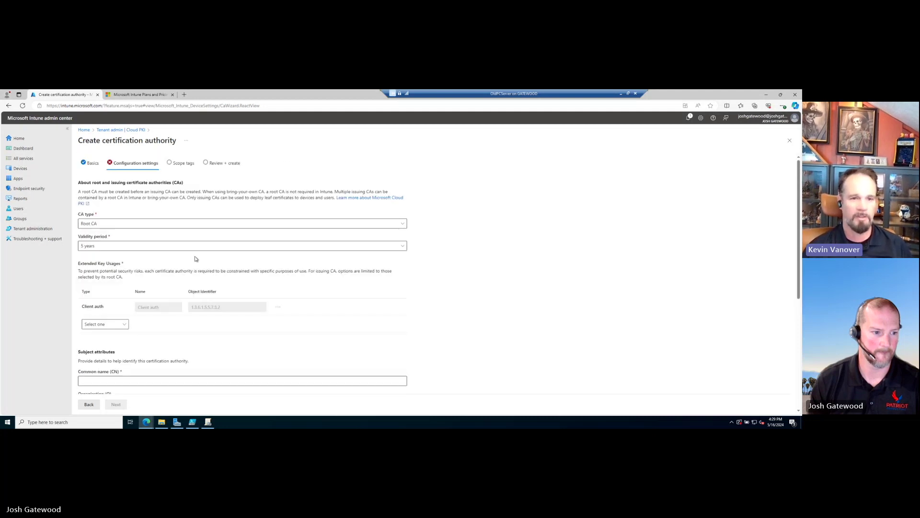
Set the root CA's validity period to 10 years.
left_click(191, 247)
left_click(165, 271)
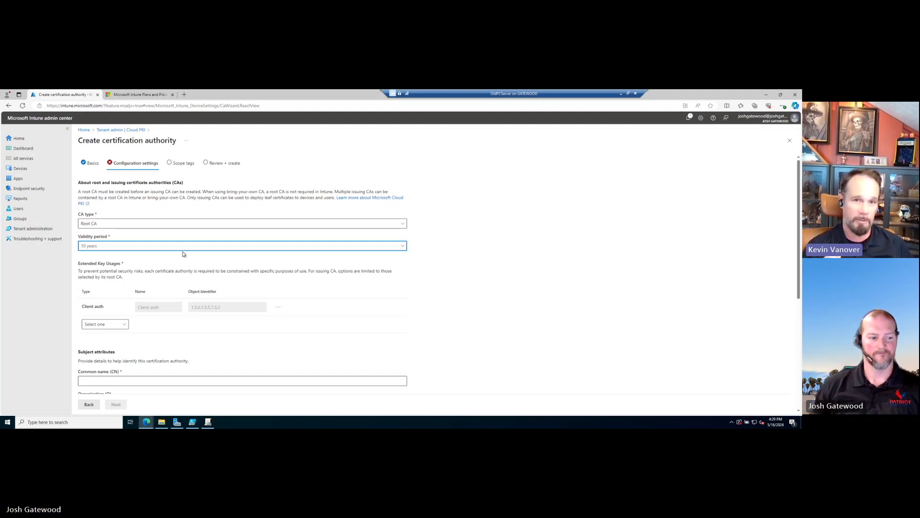
scroll(189, 258, "down", 1)
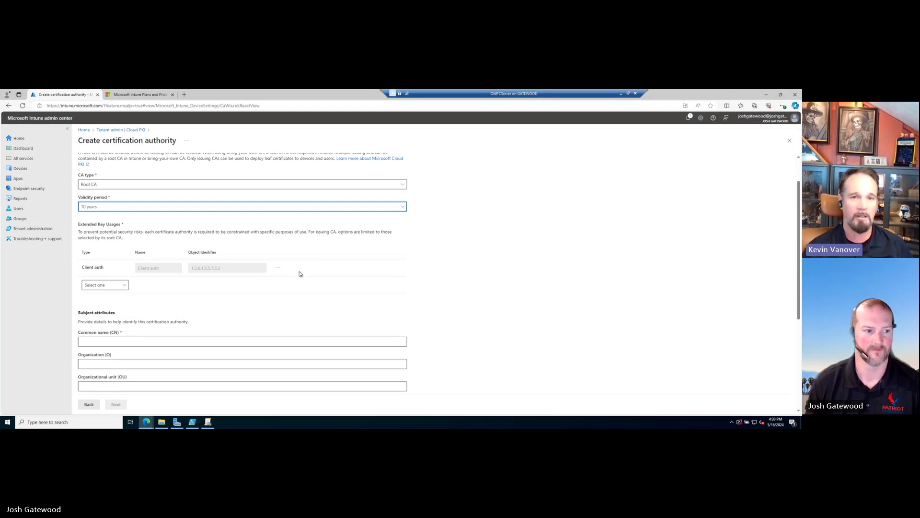
scroll(300, 274, "up", 2)
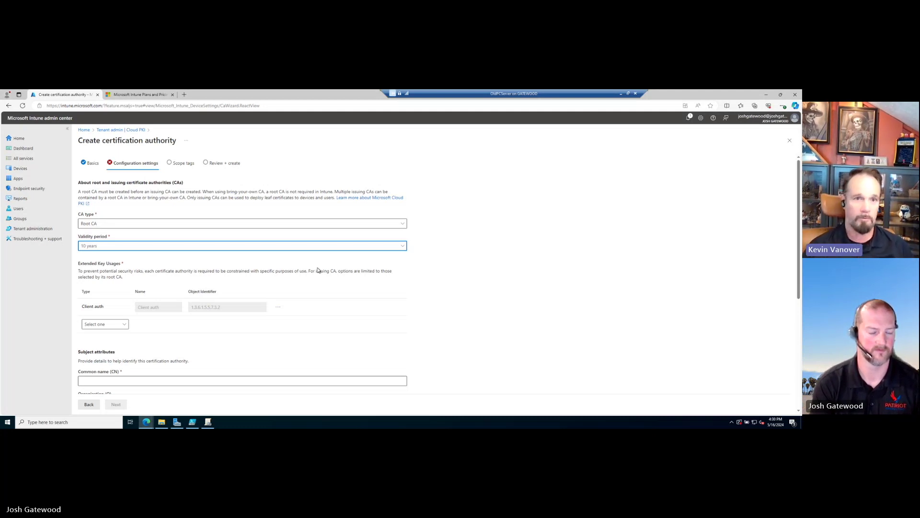
Add Code signing, Server auth, Email protection and IPSEC end system to the root CA's extended key usages.
left_click(106, 325)
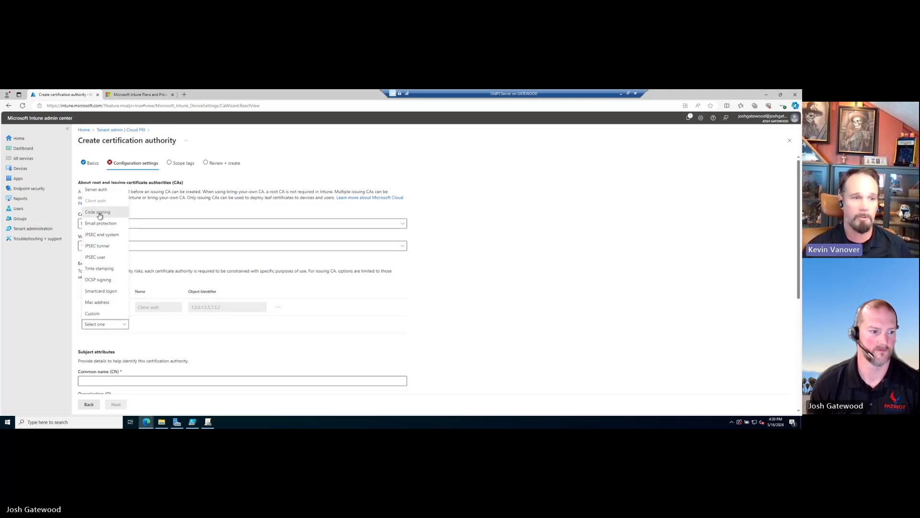
left_click(99, 213)
left_click(105, 341)
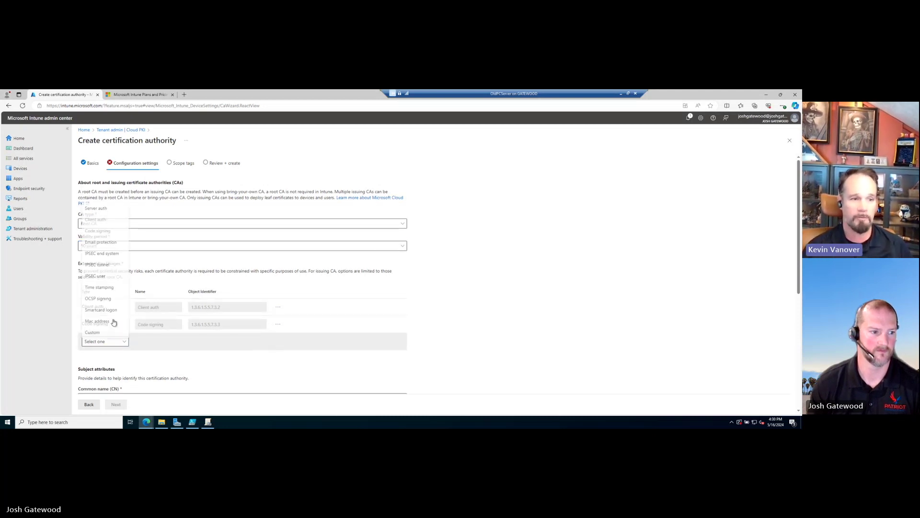
left_click(101, 206)
left_click(108, 359)
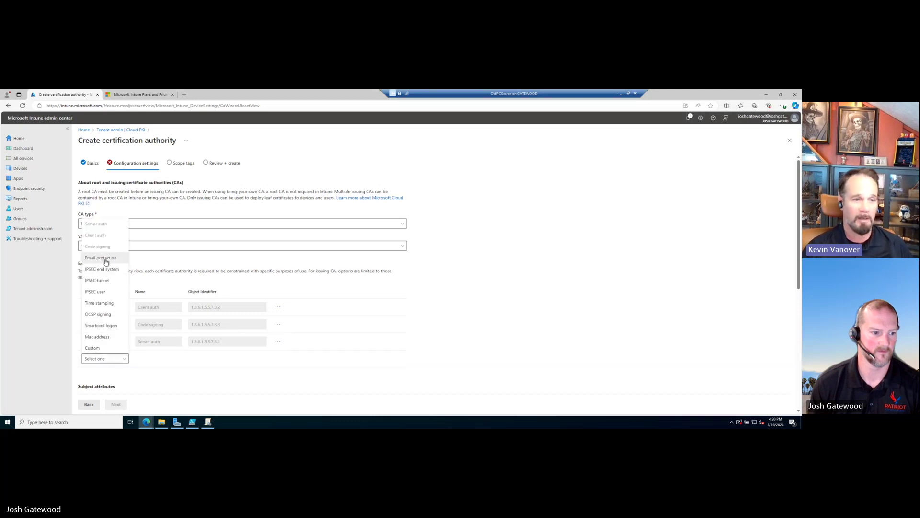
left_click(106, 261)
left_click(105, 375)
left_click(109, 293)
Add IPSEC tunnel and IPSEC user to the root CA's extended key usages.
scroll(110, 293, "down", 3)
left_click(115, 279)
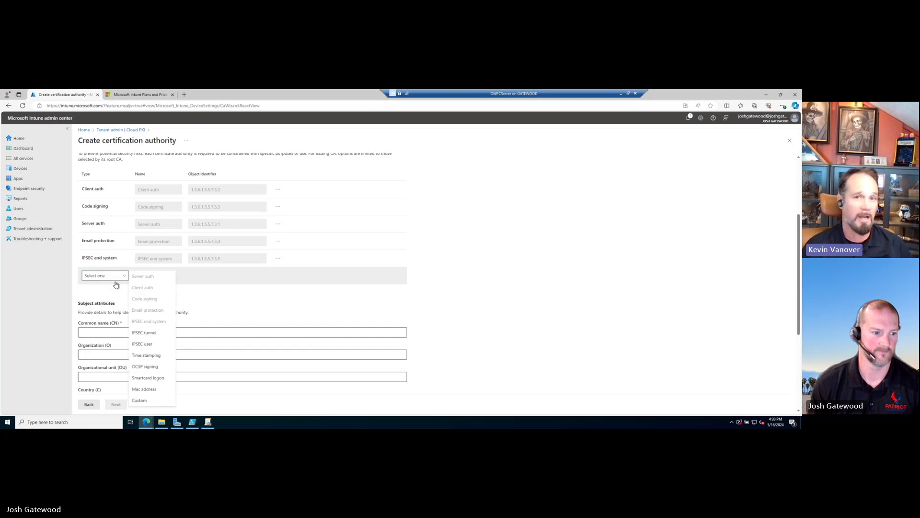
left_click(144, 332)
left_click(115, 293)
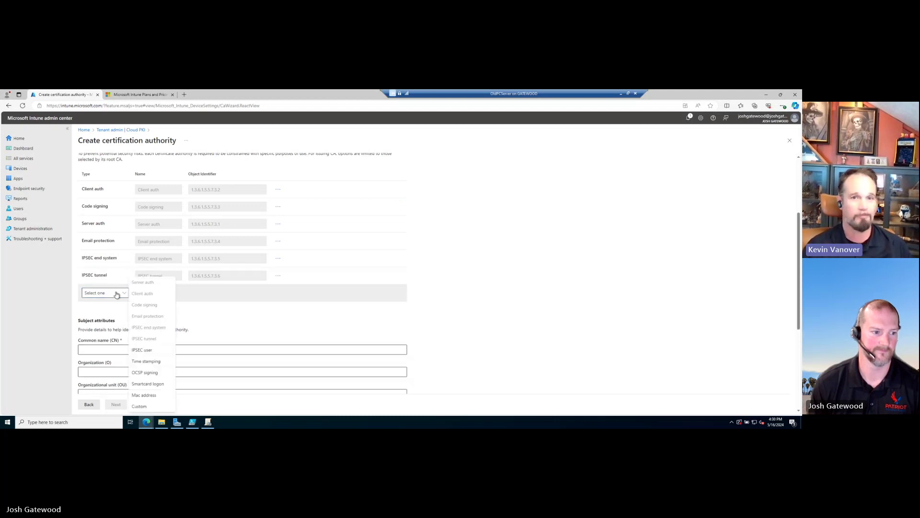
left_click(151, 351)
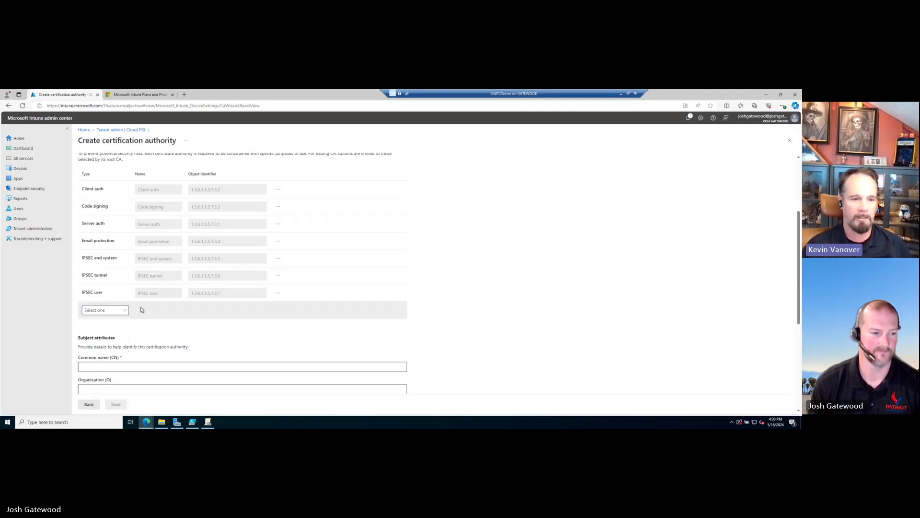
Add Time stamping, Mac address, OCSP signing and Smartcard logon to the root CA's extended key usages.
left_click(120, 309)
left_click(112, 293)
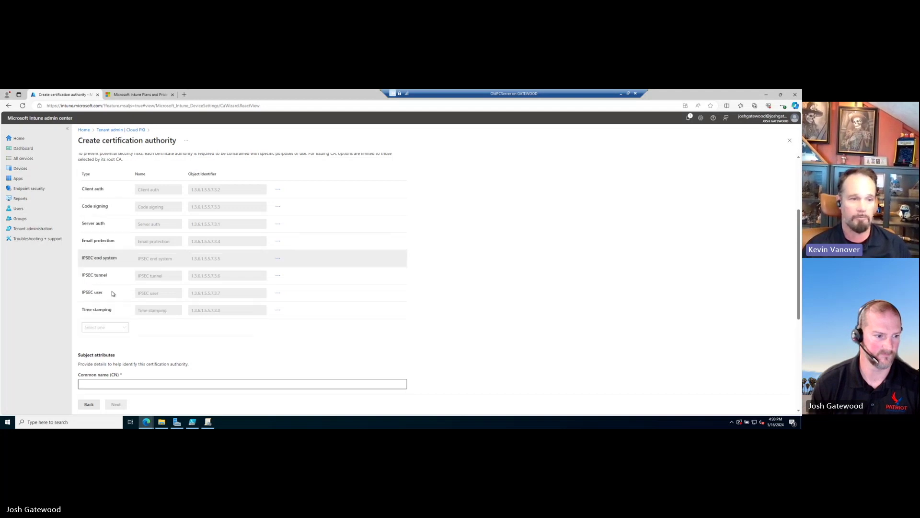
left_click(120, 326)
left_click(108, 306)
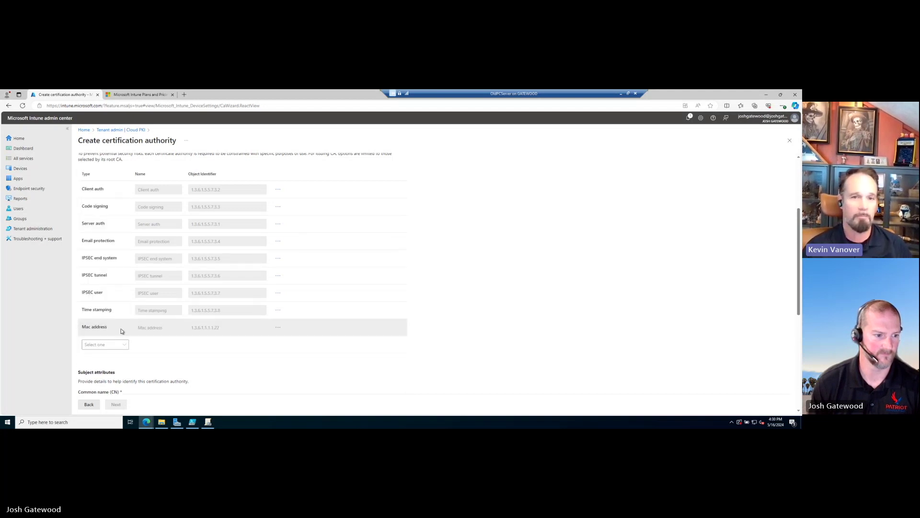
left_click(120, 344)
left_click(111, 306)
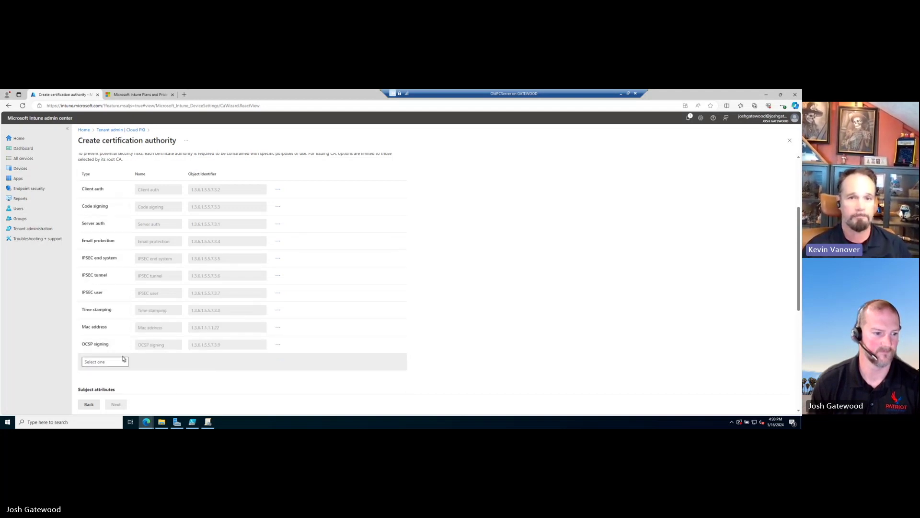
left_click(120, 362)
left_click(115, 329)
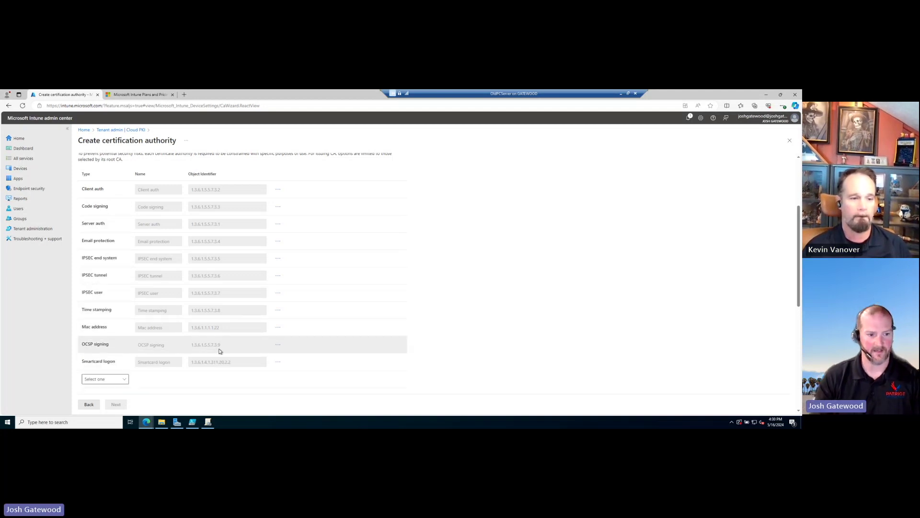
Review the CA type, validity period and extended key usages, and look over the subject attribute fields.
scroll(220, 352, "up", 3)
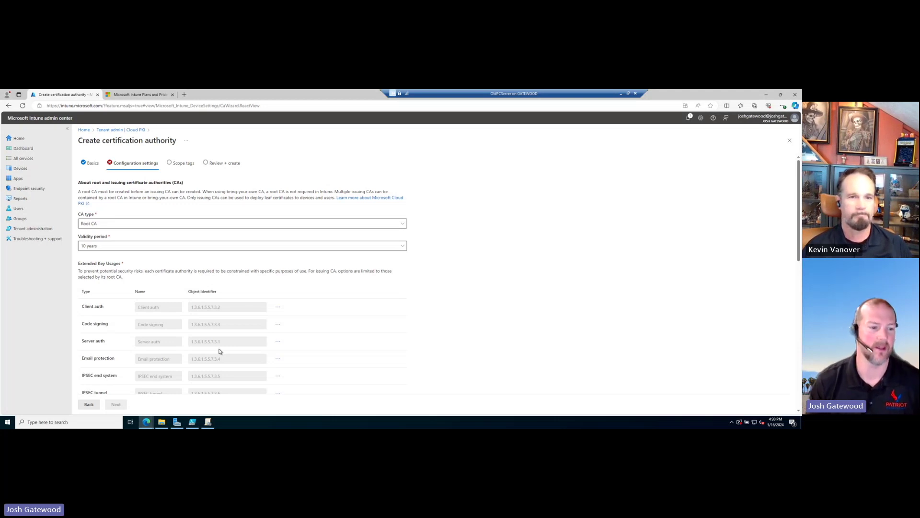
scroll(311, 292, "down", 4)
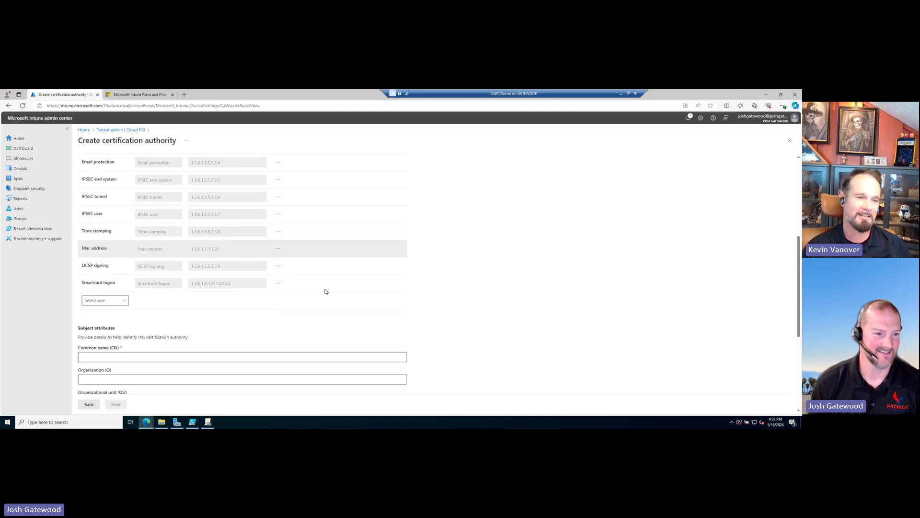
scroll(348, 244, "up", 1)
scroll(191, 238, "up", 1)
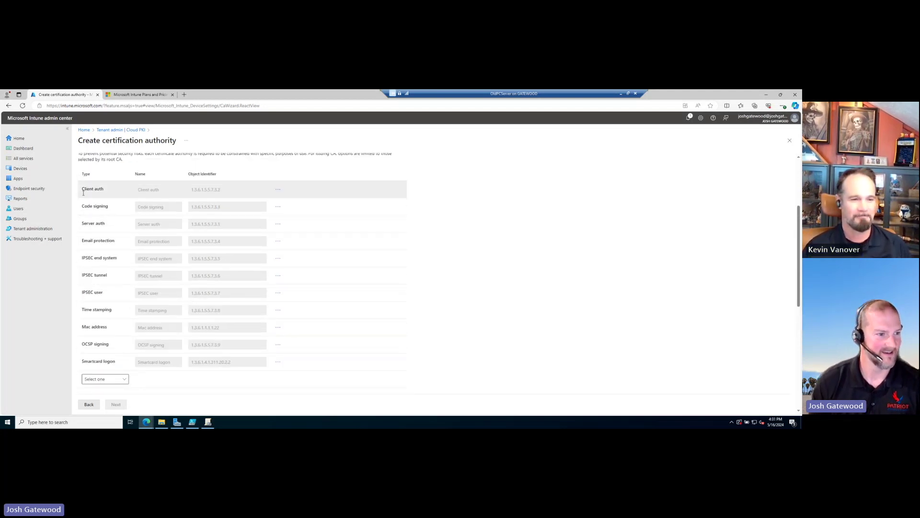
scroll(151, 218, "up", 2)
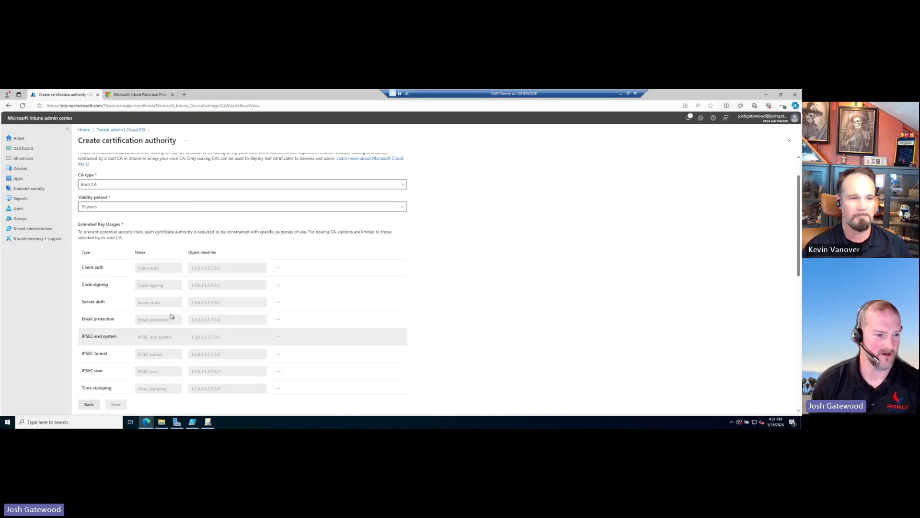
scroll(174, 318, "down", 4)
scroll(211, 274, "down", 1)
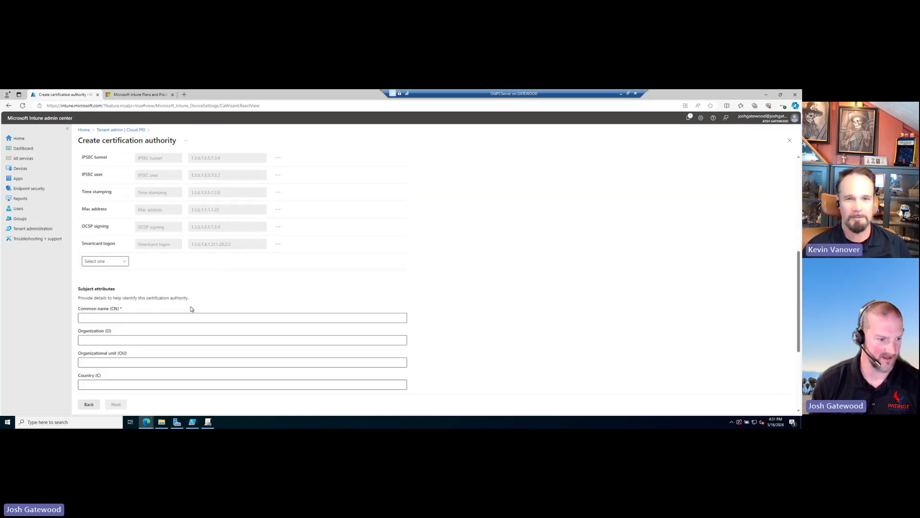
scroll(187, 297, "down", 1)
scroll(161, 287, "down", 3)
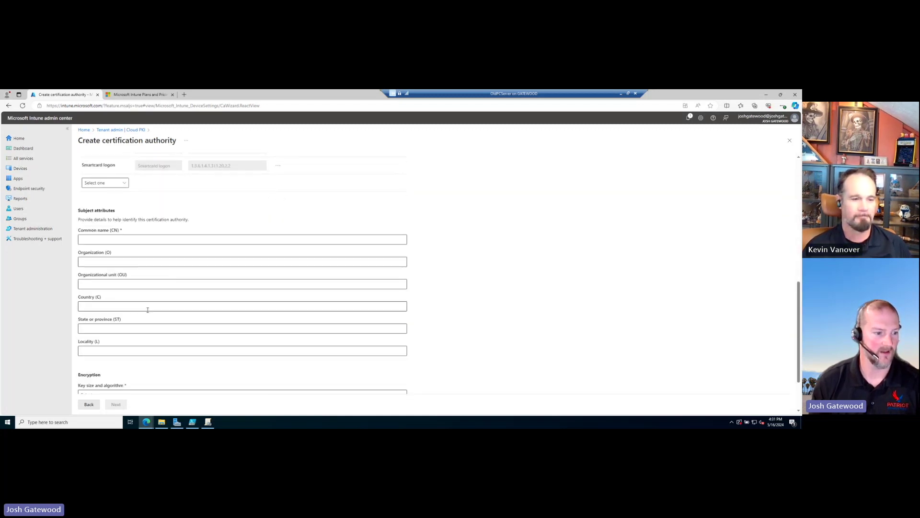
Set the common name in the subject attributes to PatriotTest.
scroll(160, 331, "up", 1)
scroll(159, 325, "up", 2)
left_click(121, 292)
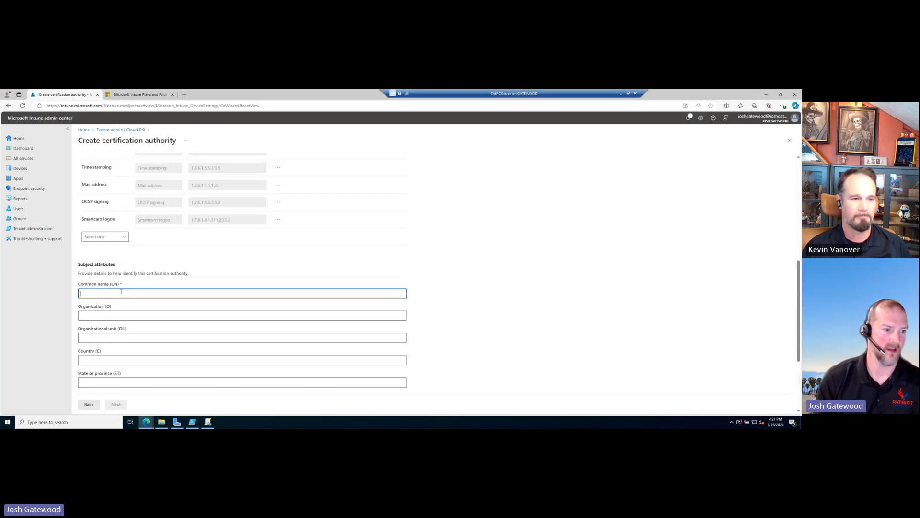
type("PatriotTes")
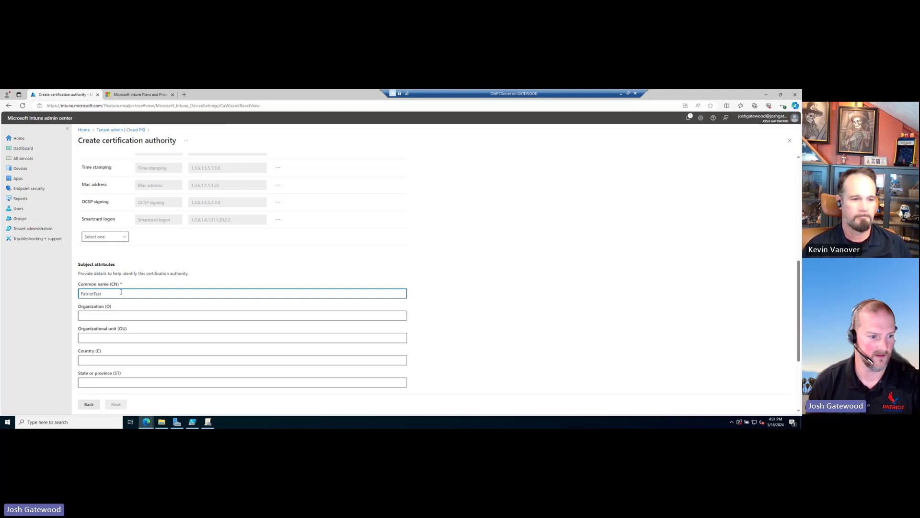
type("t")
Look over the optional subject attributes and check the available key size and algorithm options.
scroll(121, 292, "down", 1)
left_click(114, 298)
left_click(113, 276)
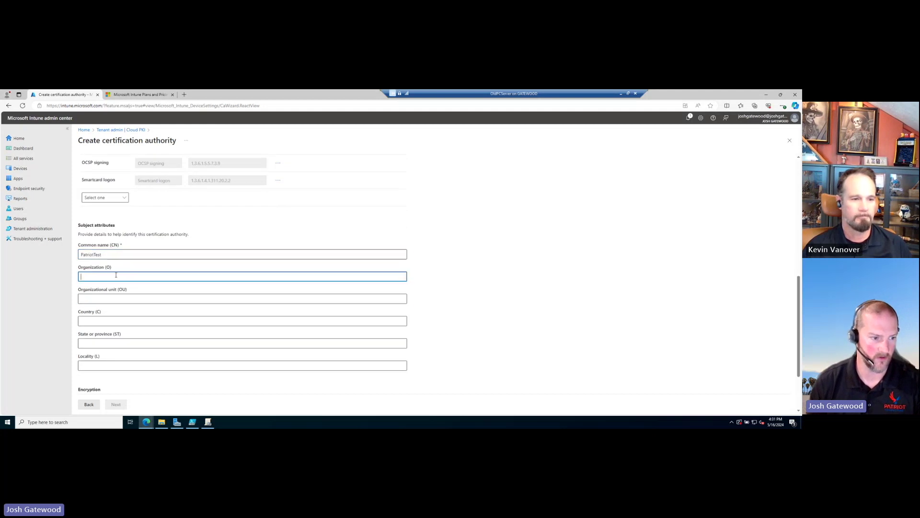
left_click(109, 319)
left_click(519, 294)
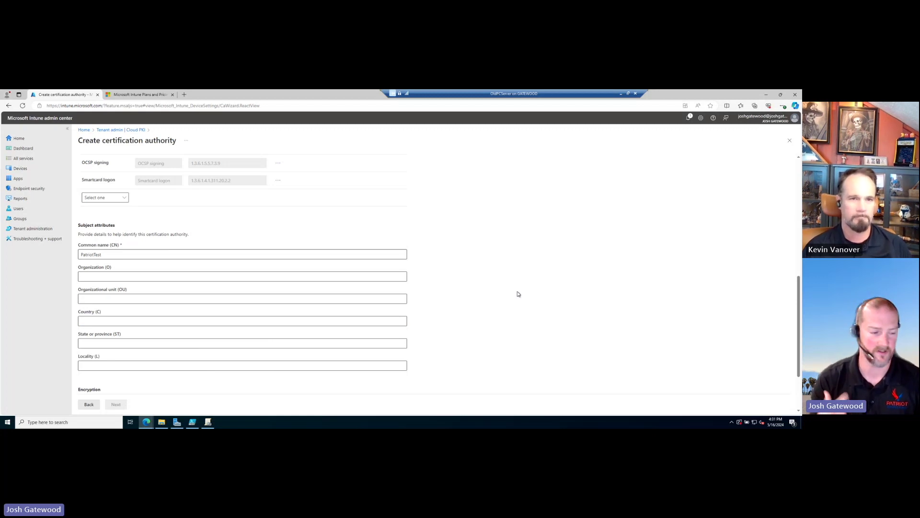
scroll(517, 294, "down", 2)
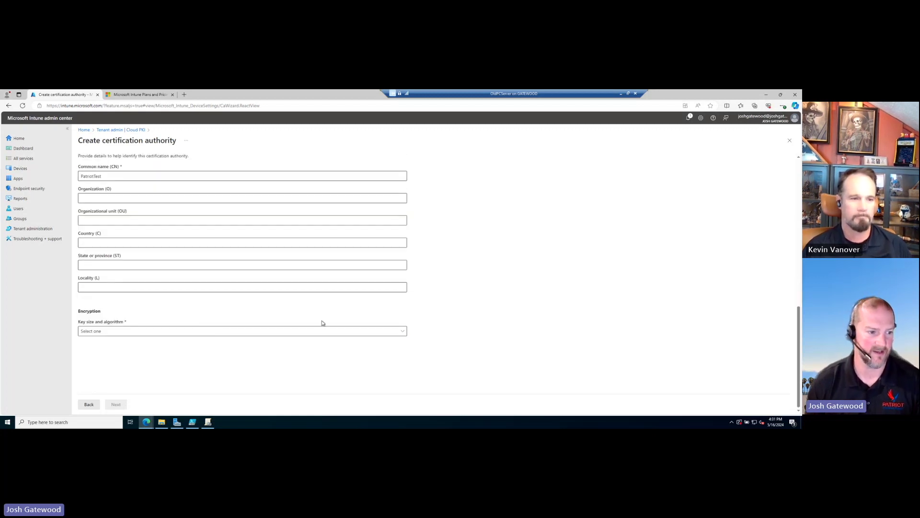
left_click(195, 330)
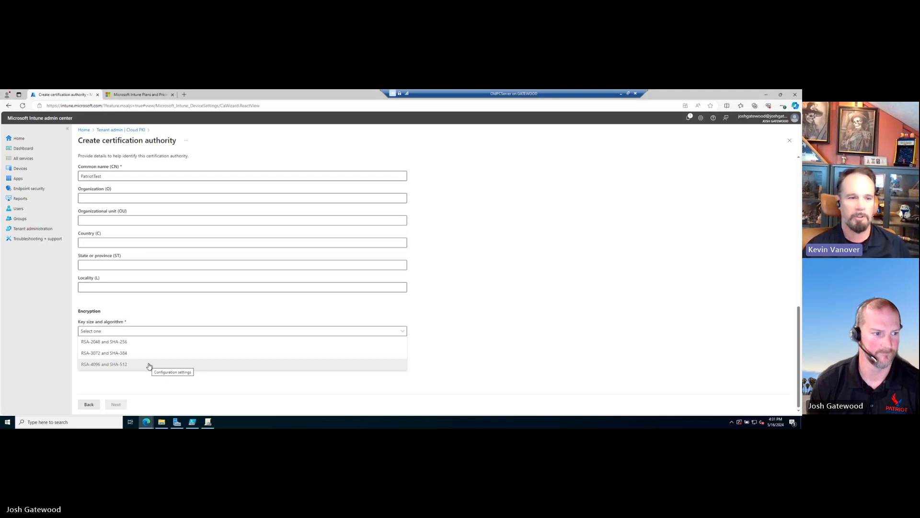
Enter the organization's domain as the Organization and set the organizational unit to OU=Autopilot.
left_click(114, 198)
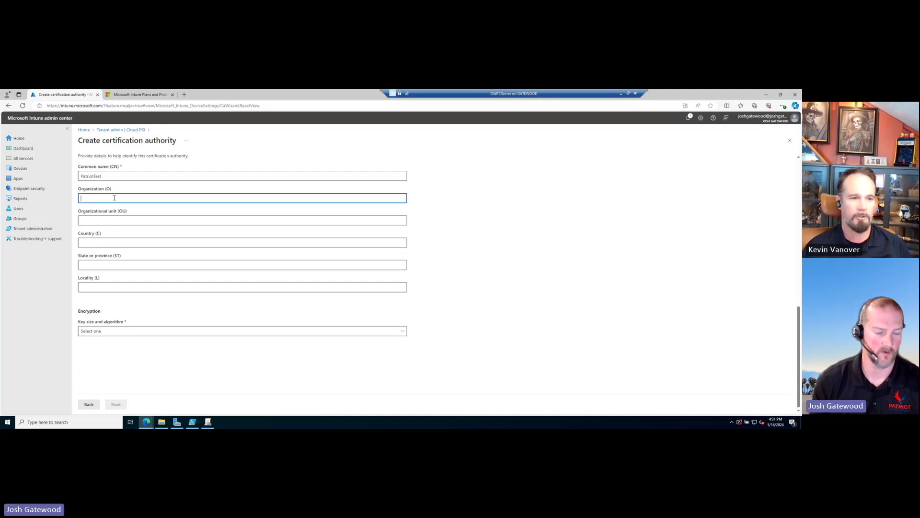
type("joshgatewood.com")
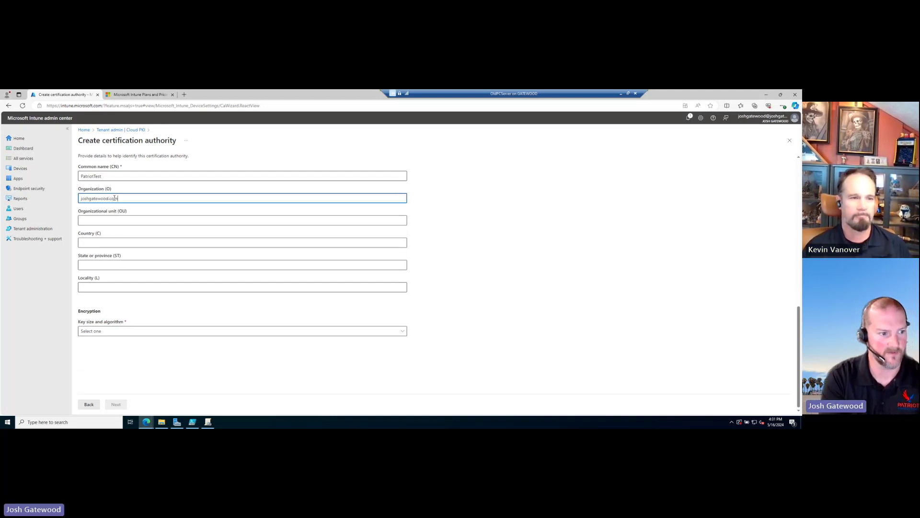
key("Tab")
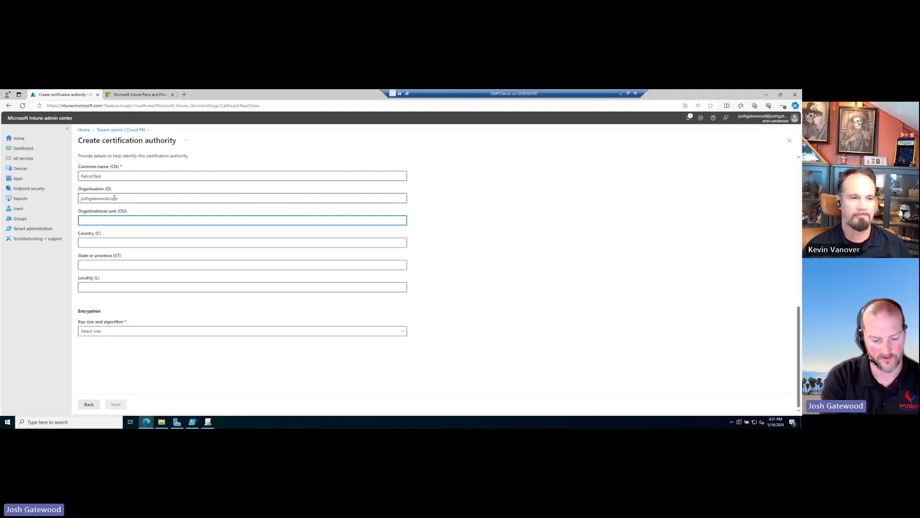
type("OU=A")
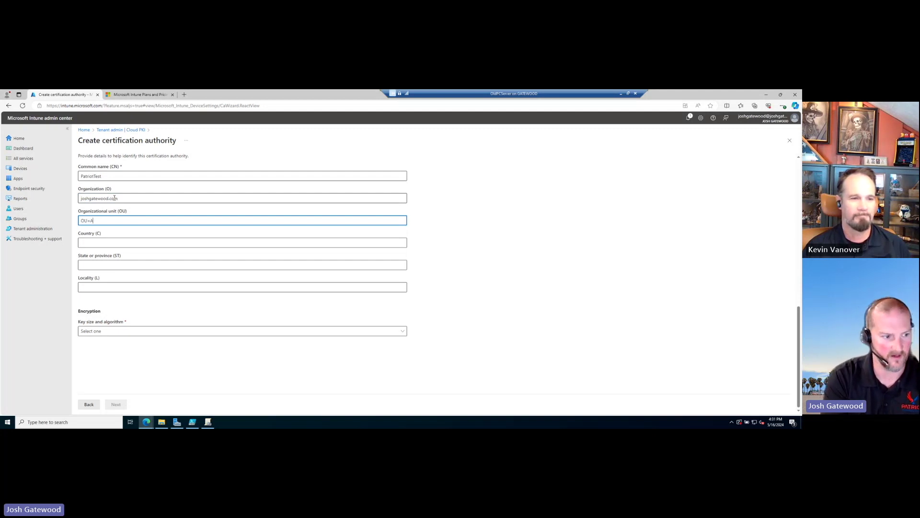
type("utopilot")
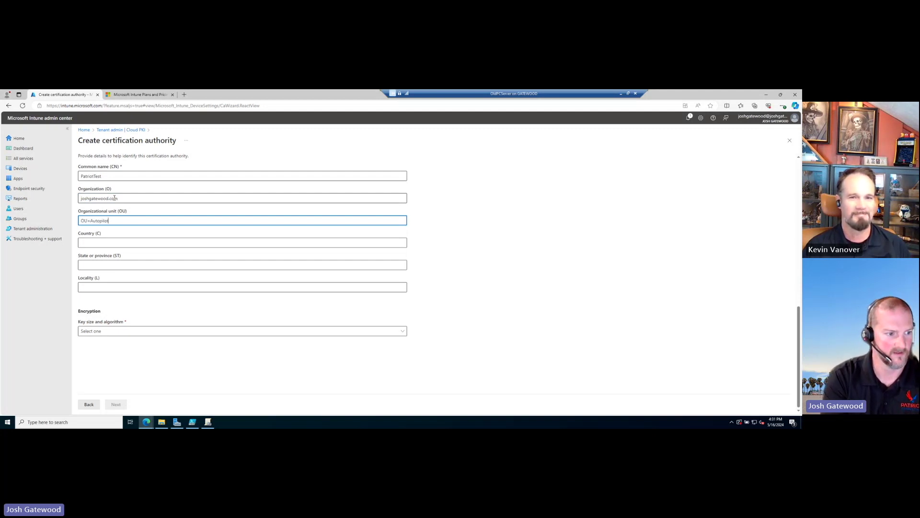
type(",DC=")
key("BackSpace")
key("BackSpace")
key("BackSpace")
key("BackSpace")
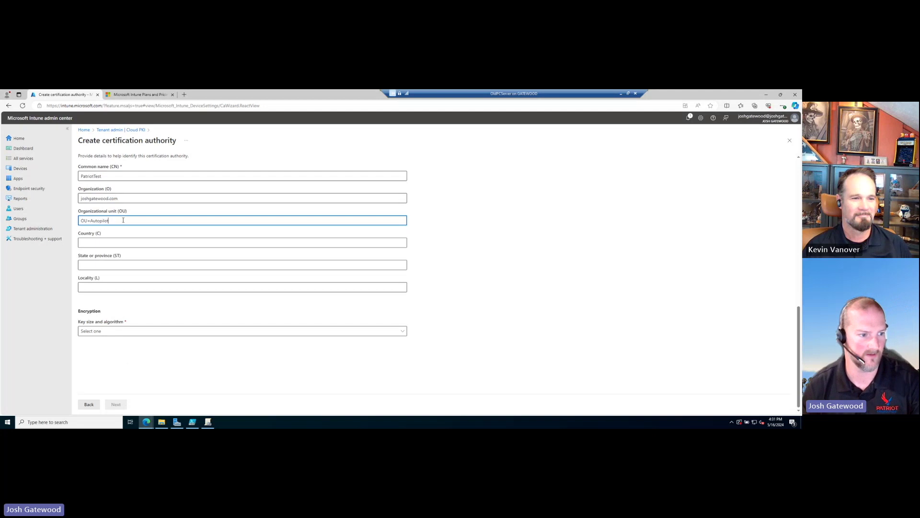
Set the subject's country to US, state or province to Kentucky, and locality to Louisville.
left_click(105, 239)
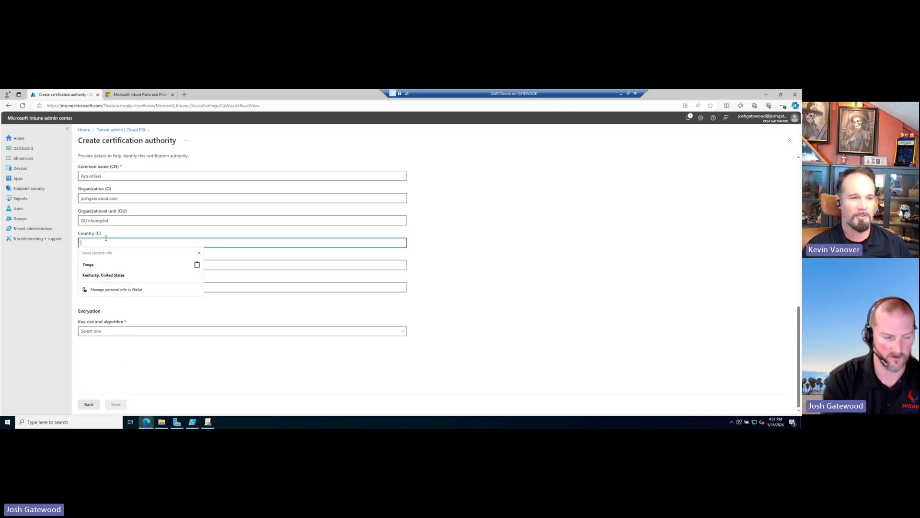
type("Un")
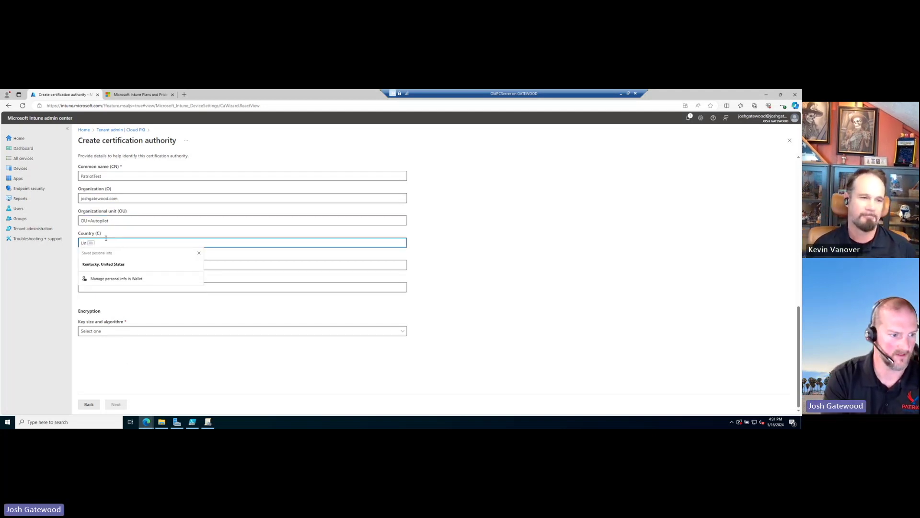
left_click(104, 263)
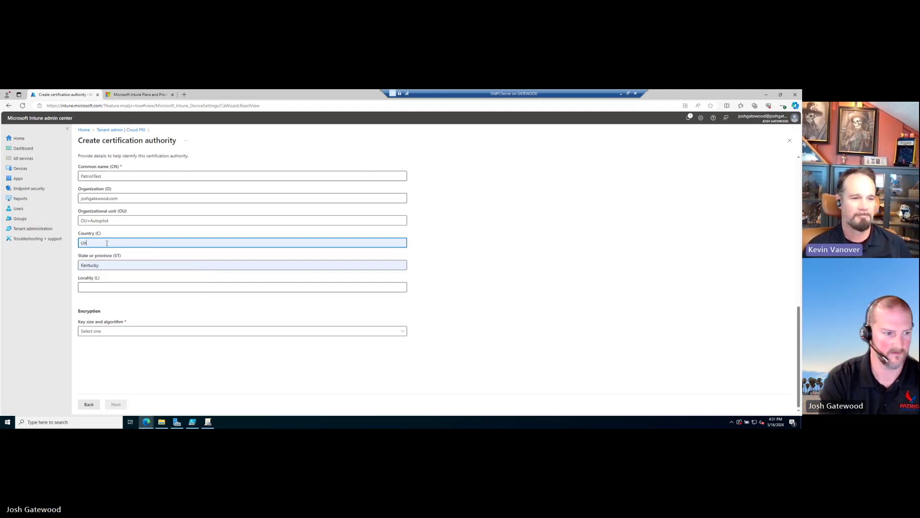
key("BackSpace")
type("S")
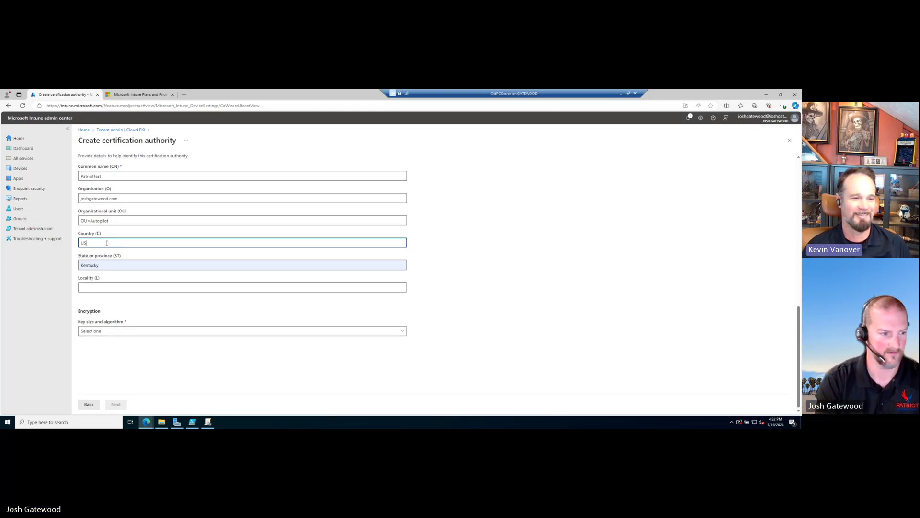
left_click(114, 285)
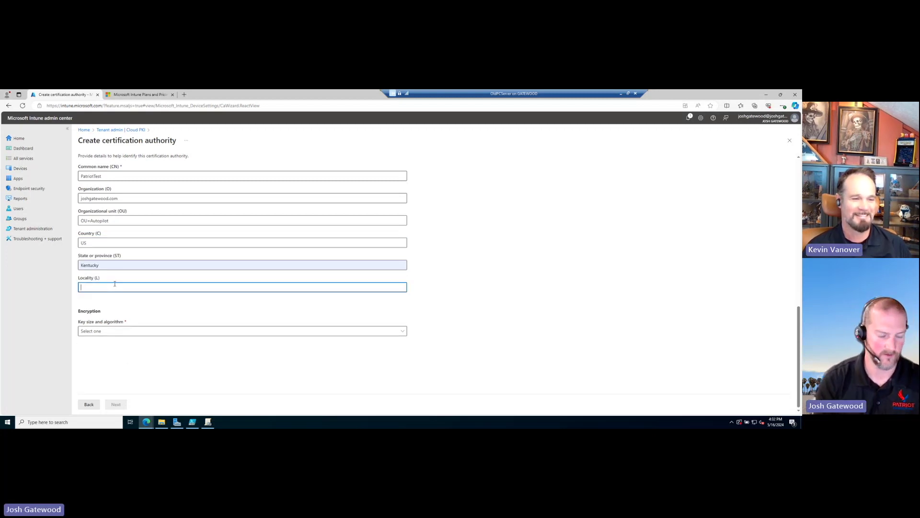
type("Lou")
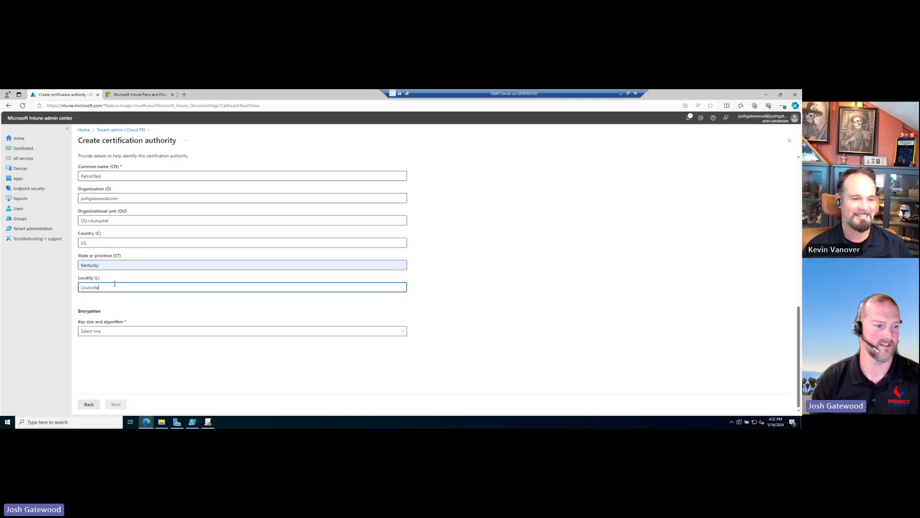
type("isville")
Set the root CA's key size and algorithm to RSA-4096 and SHA-512 and continue to the scope tags.
left_click(140, 331)
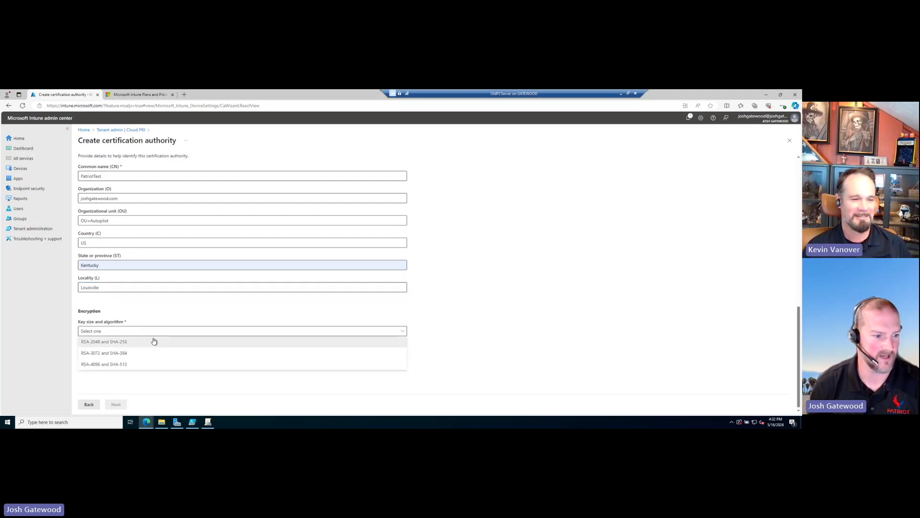
left_click(144, 365)
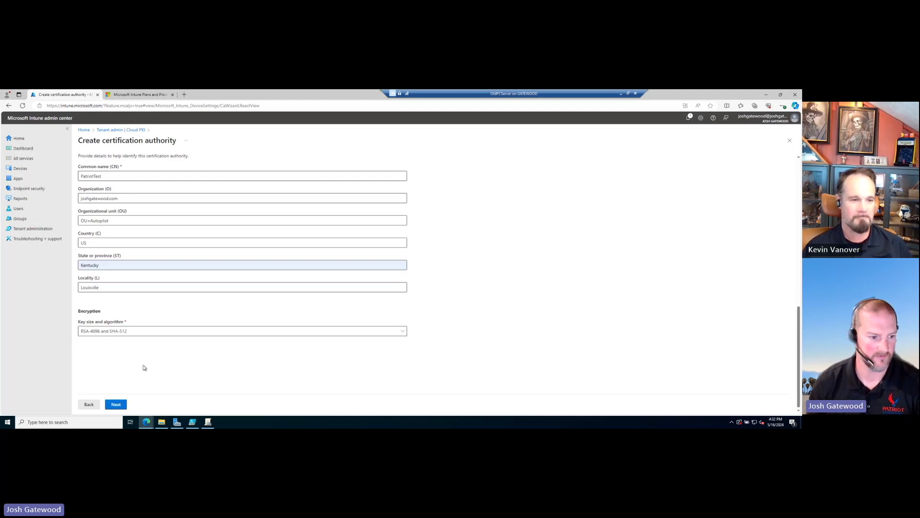
left_click(116, 405)
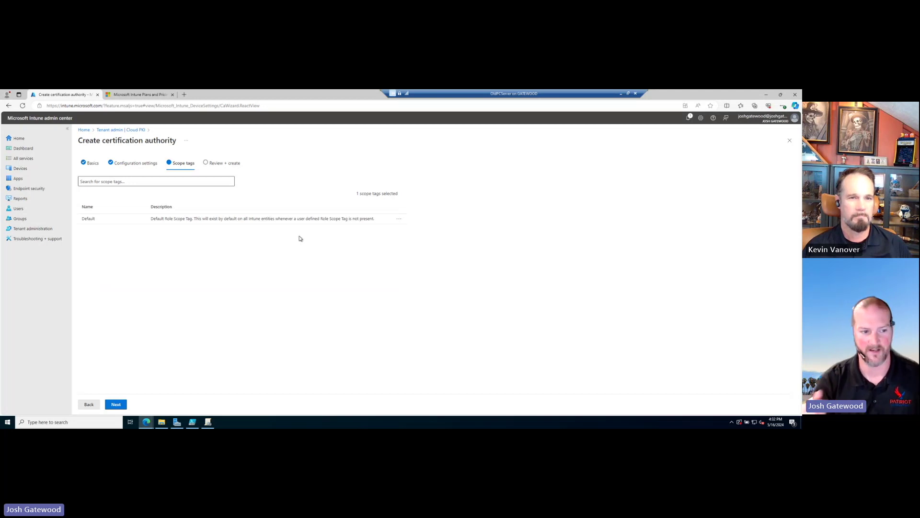
Keep the Default scope tag, create the root certification authority, and refresh the Cloud PKI list.
left_click(120, 404)
left_click(121, 404)
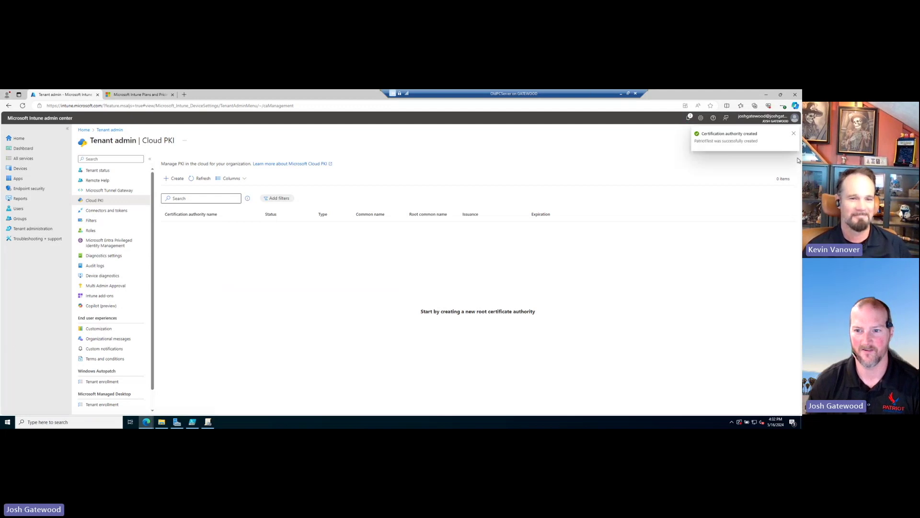
left_click(197, 179)
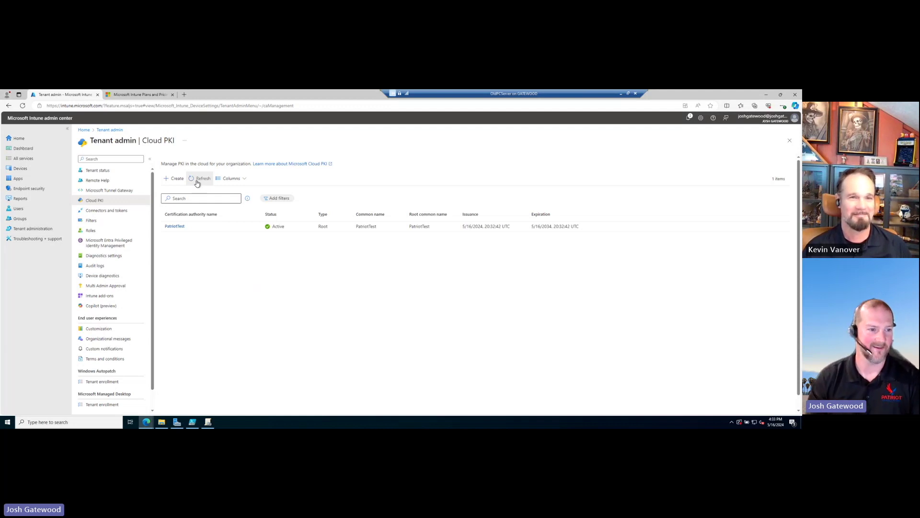
Start another certification authority named Patriot2 and continue to its configuration settings.
left_click(177, 179)
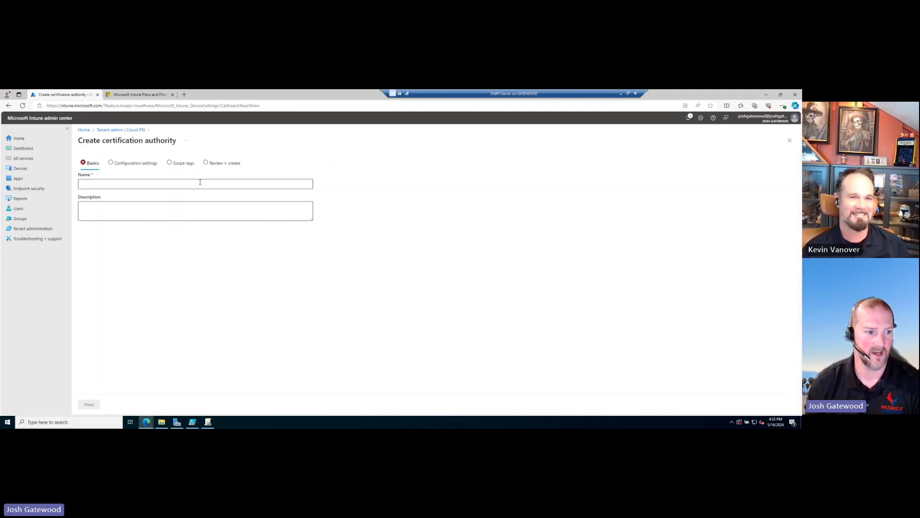
left_click(175, 184)
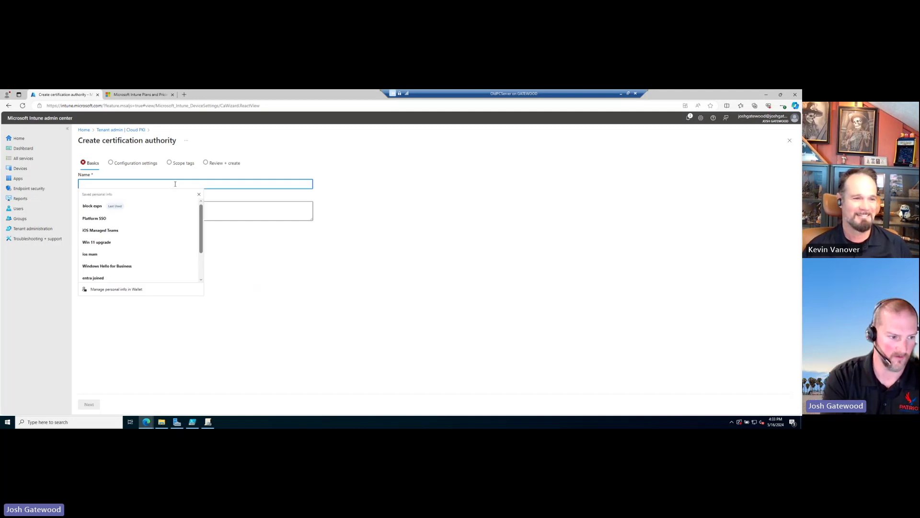
key("Down")
key("shift+Delete")
type("Patriot2")
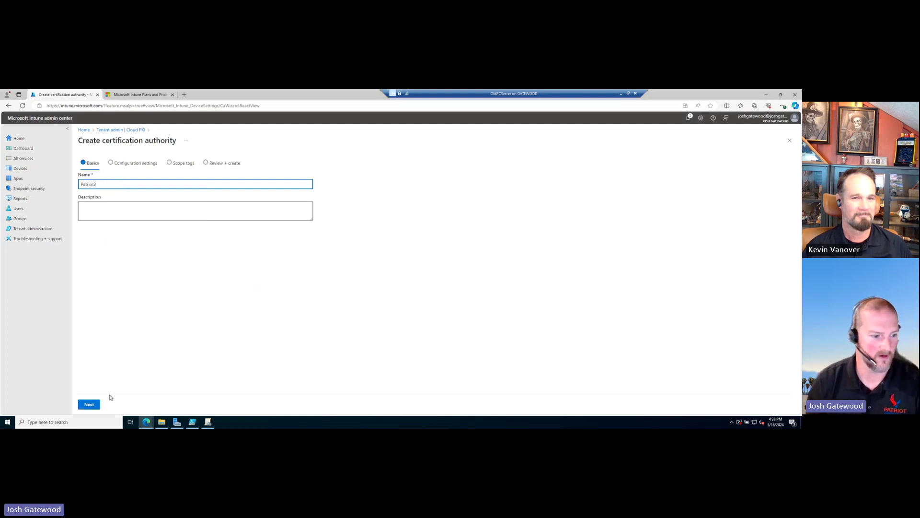
left_click(90, 404)
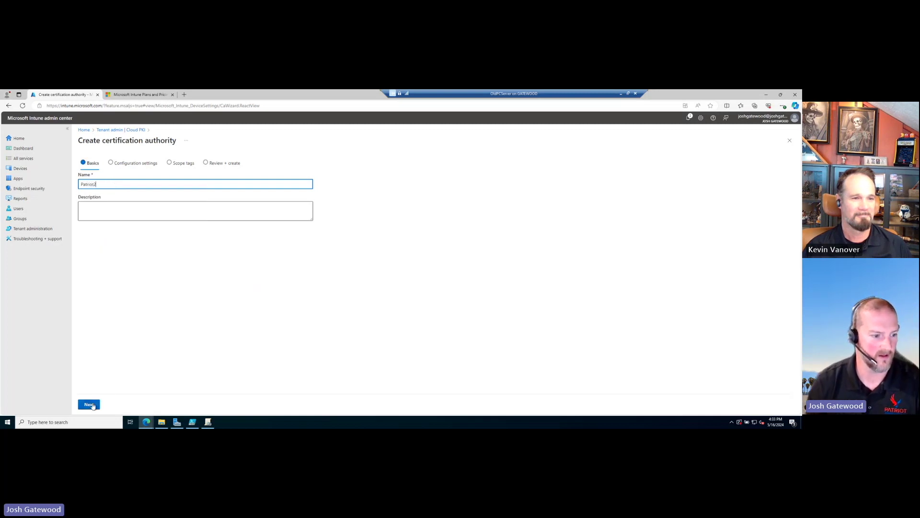
Set the CA type to Issuing CA and the root CA source to Bring your own root CA.
left_click(175, 224)
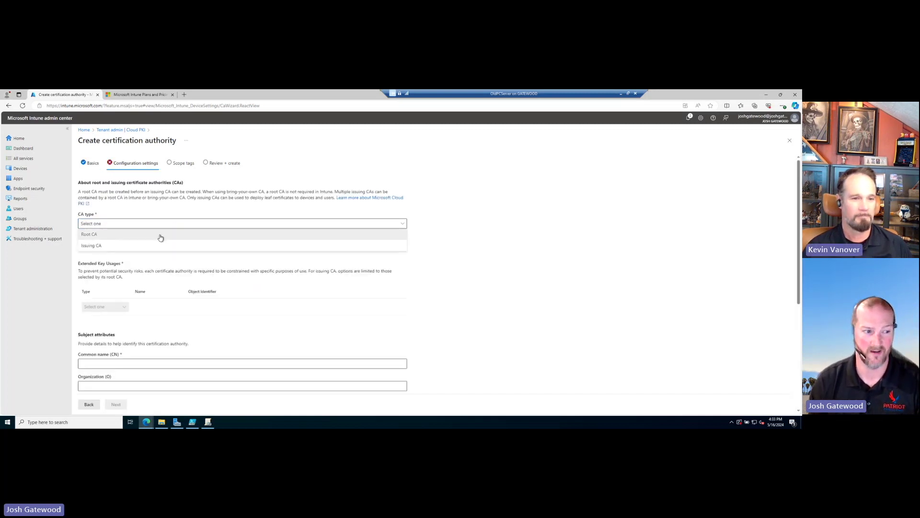
left_click(147, 234)
left_click(153, 224)
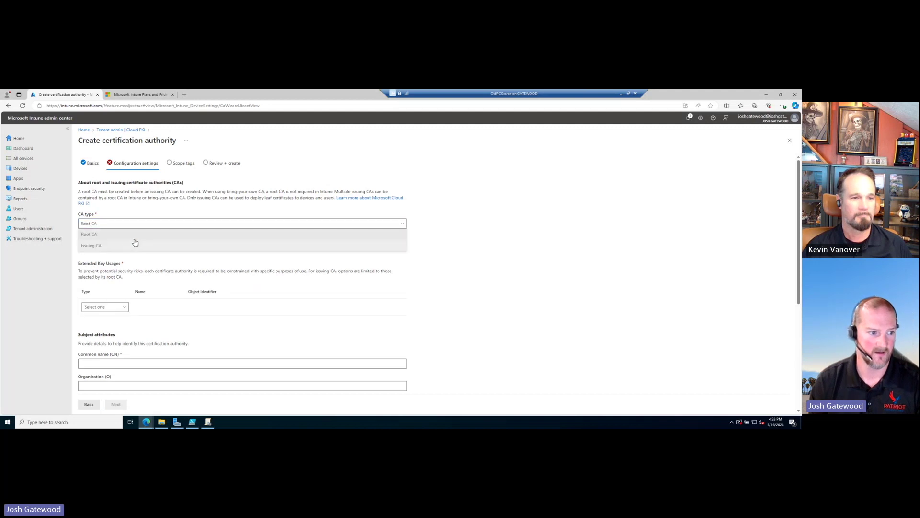
left_click(120, 245)
left_click(176, 248)
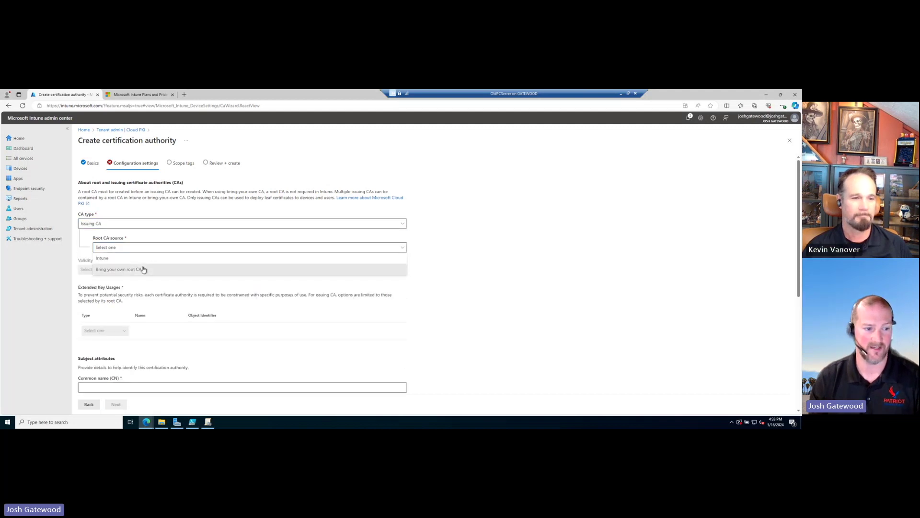
left_click(144, 267)
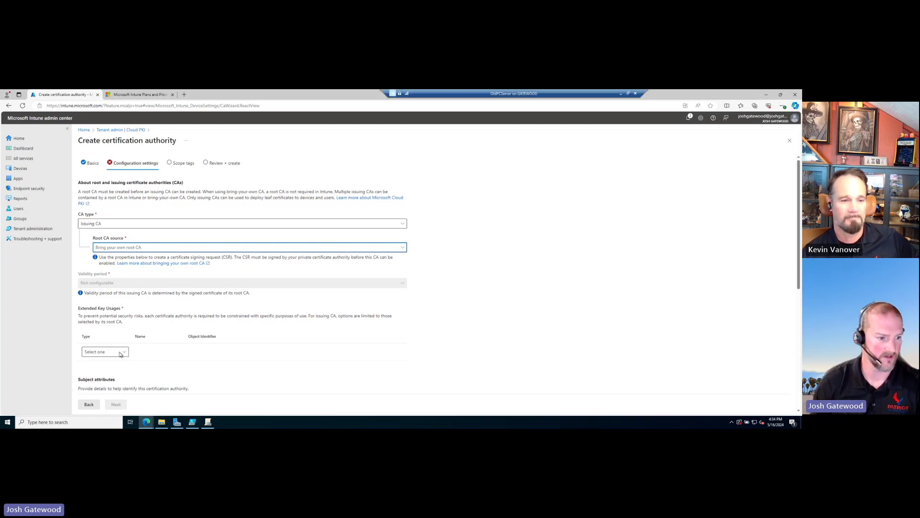
Add the Time stamping extended key usage, check the available key sizes, and discard the Patriot2 certification authority.
left_click(124, 353)
left_click(99, 296)
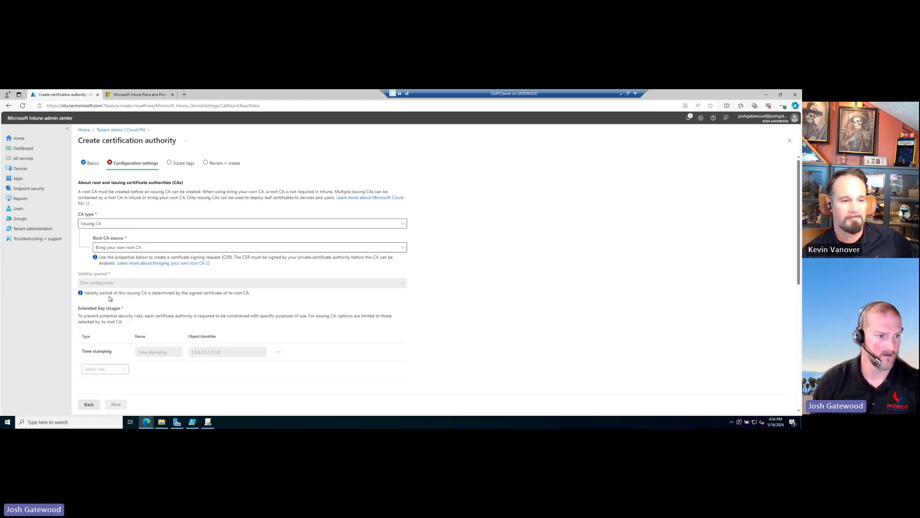
scroll(162, 341, "down", 2)
scroll(161, 341, "down", 5)
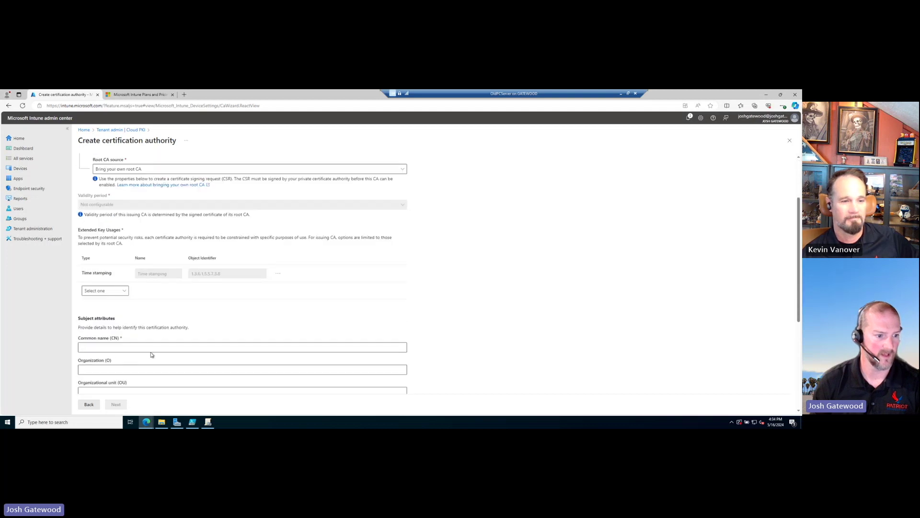
left_click(130, 325)
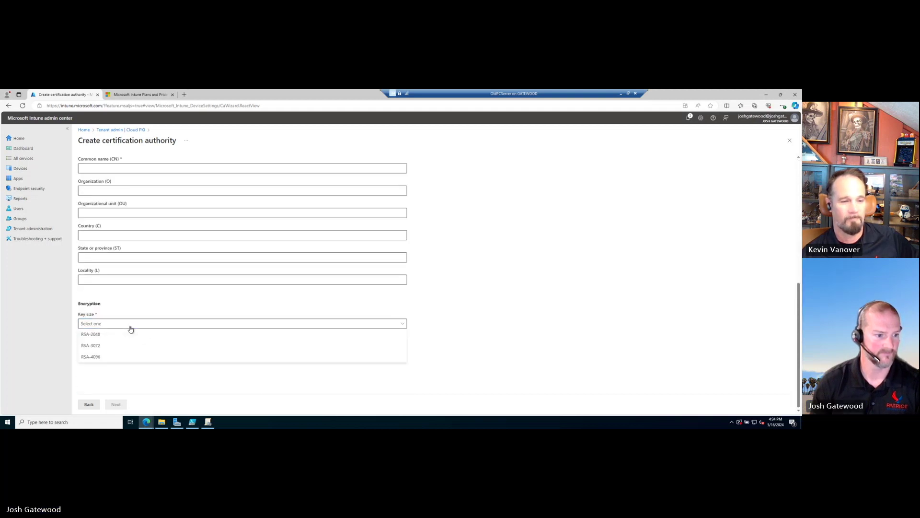
scroll(498, 239, "up", 4)
scroll(469, 257, "up", 2)
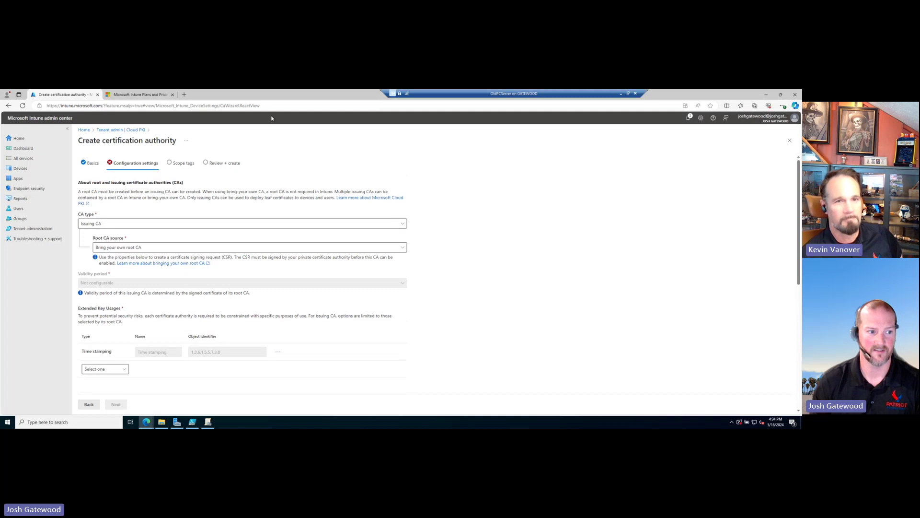
left_click(790, 141)
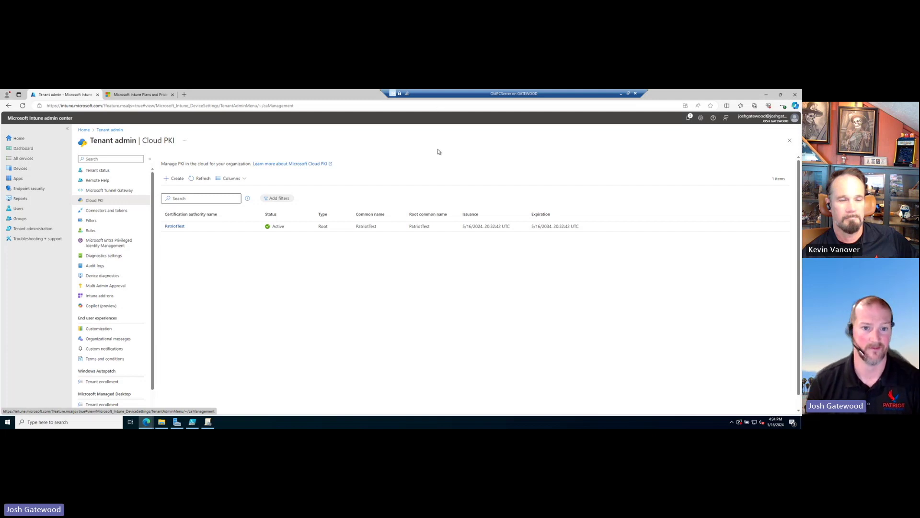
left_click(137, 95)
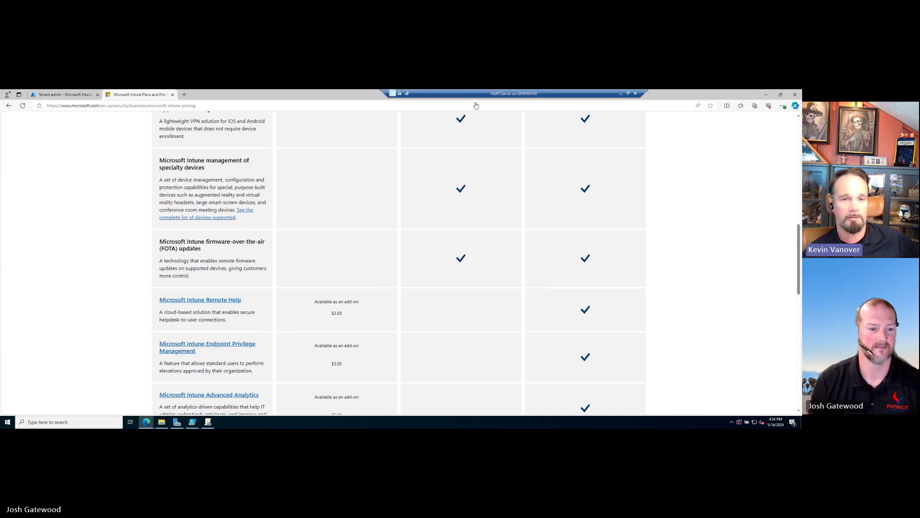
left_click(72, 95)
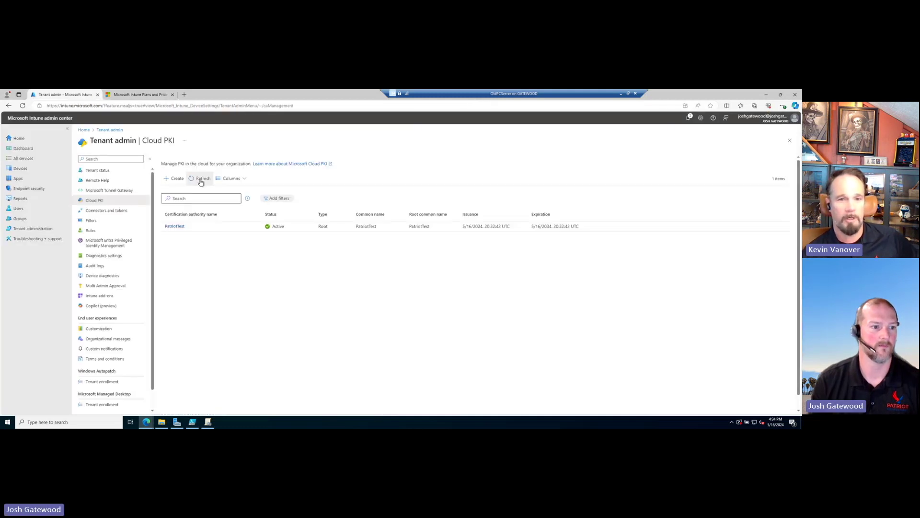
Start a new certification authority named IssuingCA and continue to its configuration settings.
left_click(175, 179)
left_click(172, 186)
type("Issu")
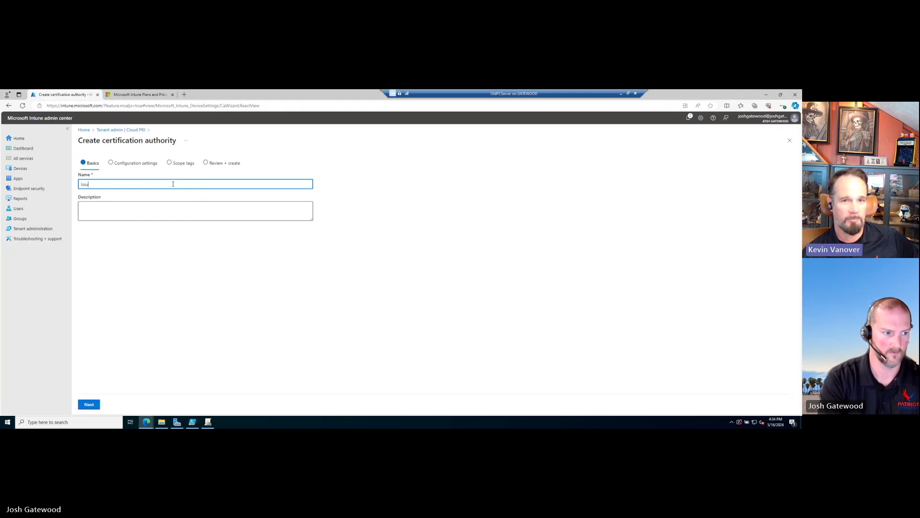
type("ingCA")
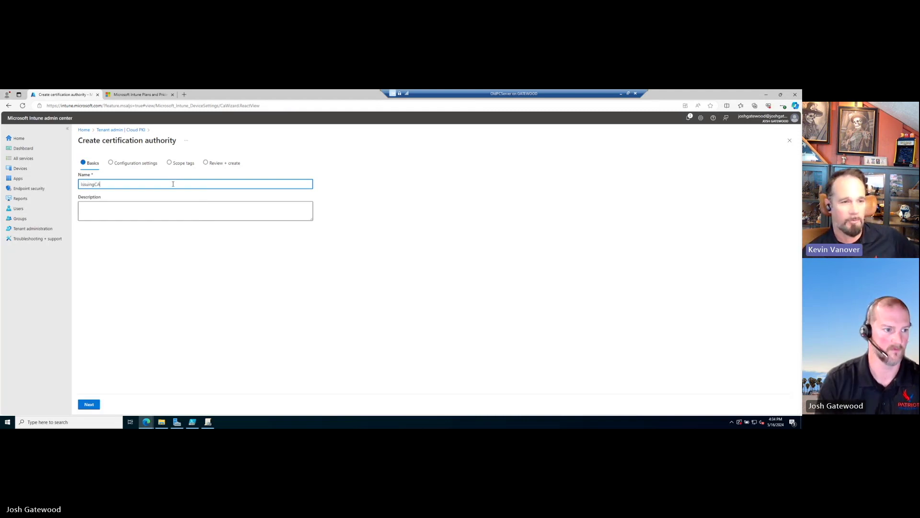
left_click(89, 404)
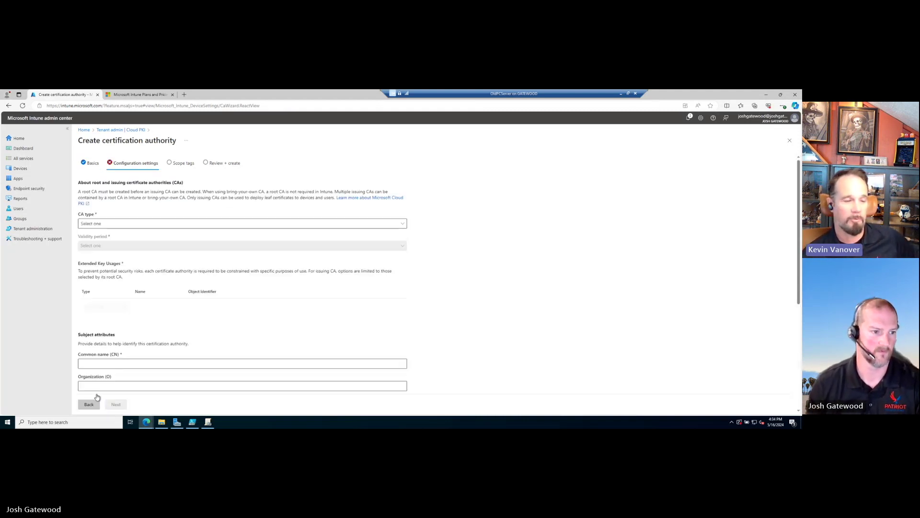
Set the CA type to Issuing CA with Intune as the root CA source and PatriotTest as the root CA.
left_click(162, 224)
left_click(118, 248)
left_click(144, 247)
left_click(117, 262)
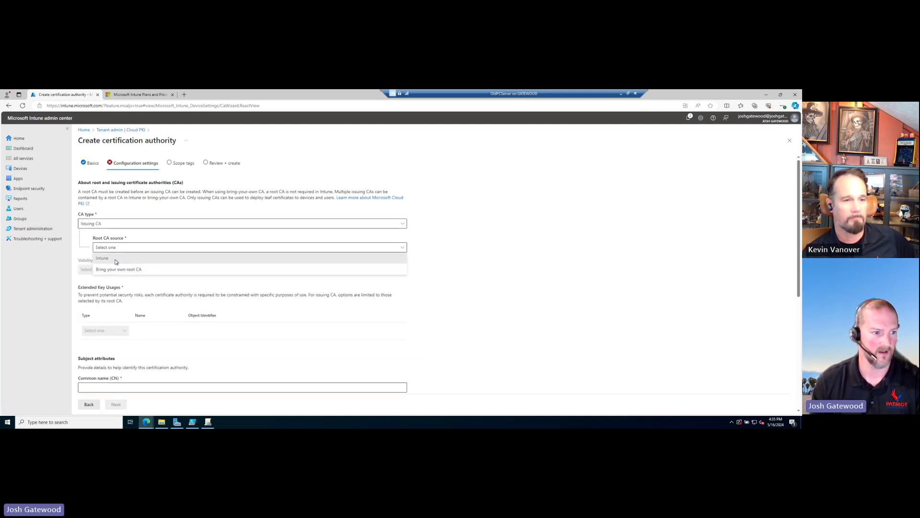
left_click(143, 272)
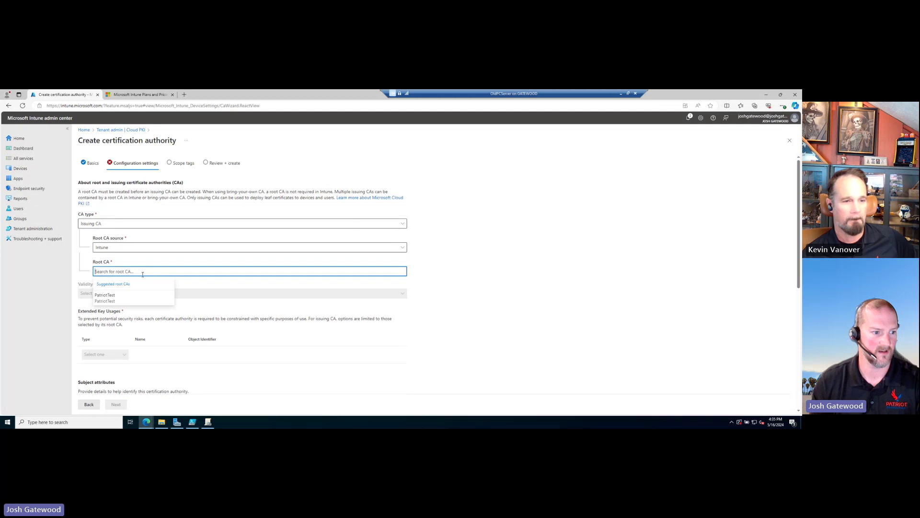
left_click(105, 297)
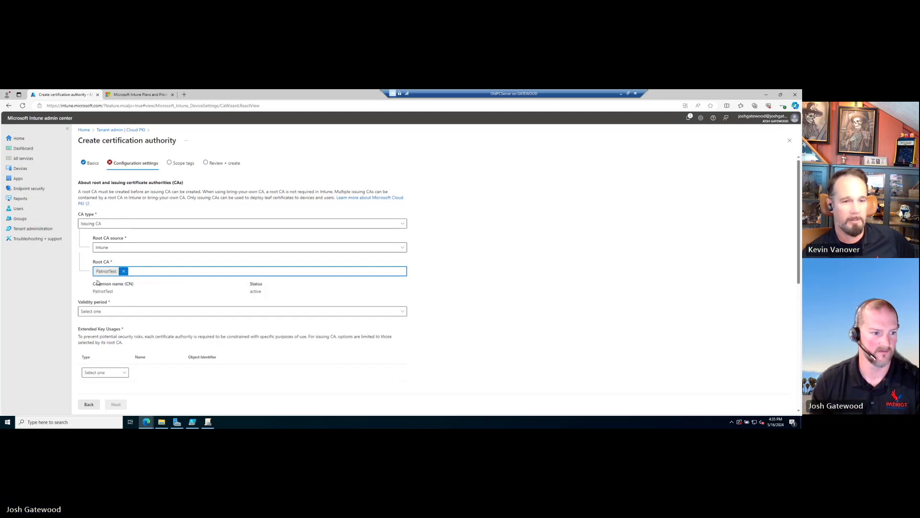
Set the issuing CA's validity period to 2 years and add the Server auth extended key usage.
left_click(144, 312)
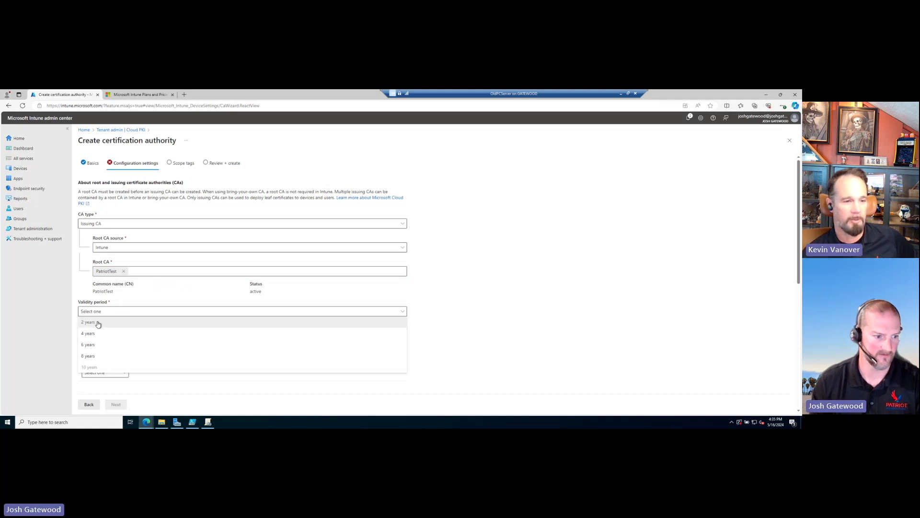
left_click(98, 323)
scroll(100, 323, "down", 1)
left_click(119, 334)
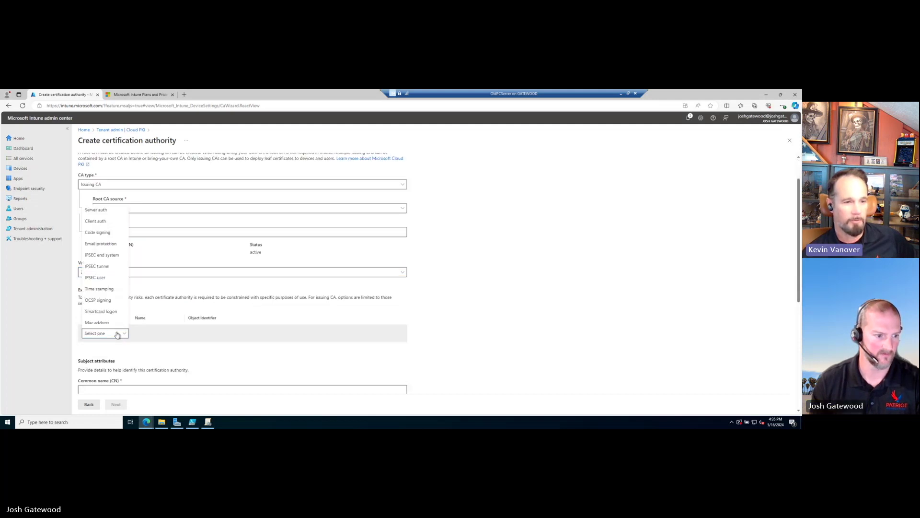
left_click(100, 216)
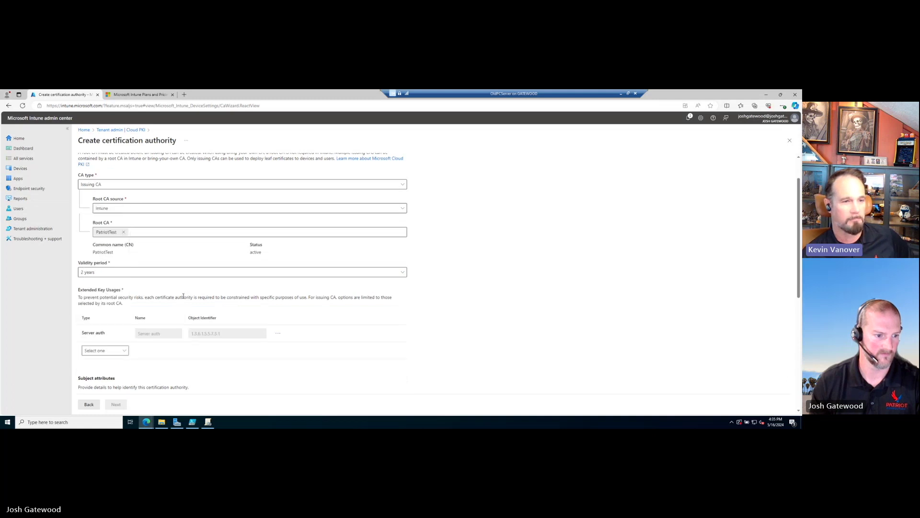
Look over the issuing CA's subject attributes, encryption setting and root CA configuration.
scroll(183, 237, "down", 2)
scroll(184, 298, "down", 2)
scroll(183, 298, "down", 2)
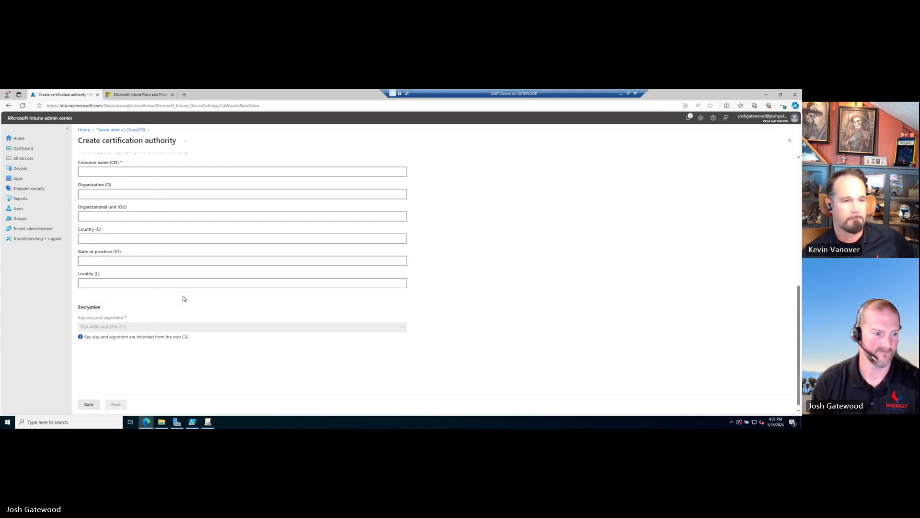
scroll(214, 302, "up", 5)
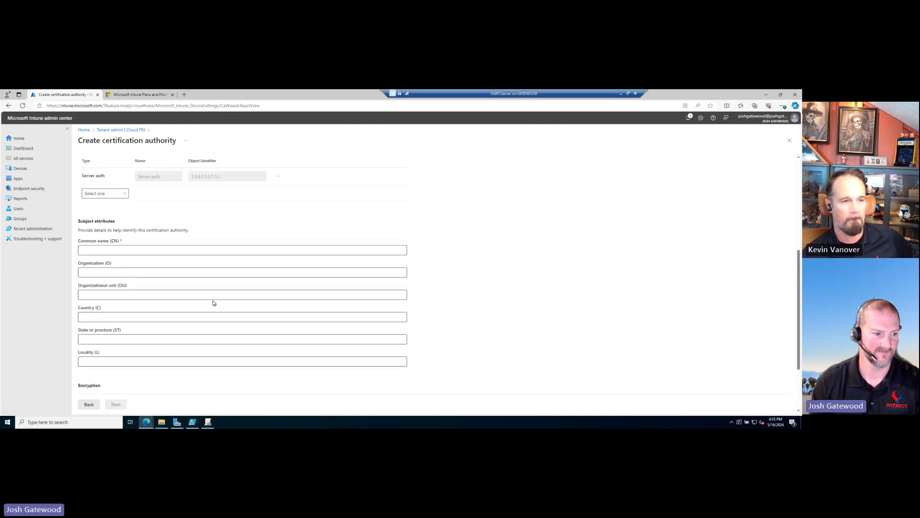
scroll(214, 303, "up", 2)
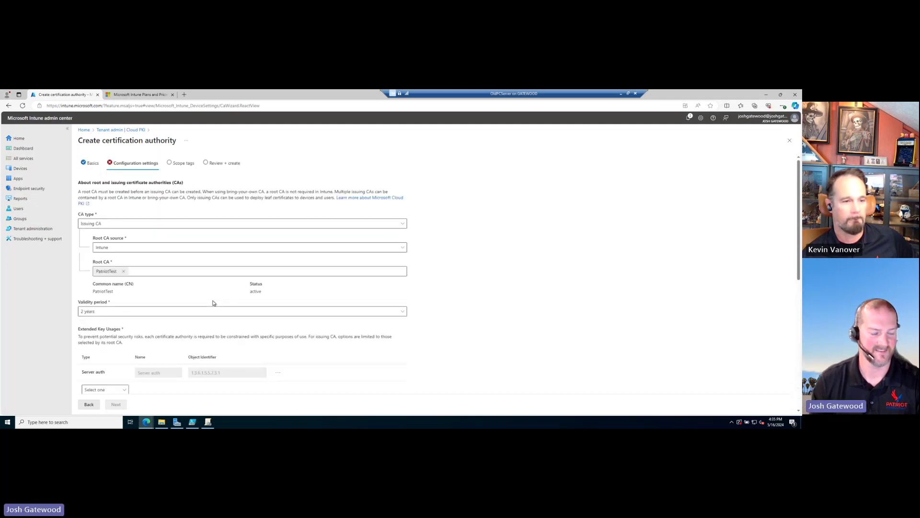
scroll(214, 303, "down", 2)
scroll(257, 305, "up", 2)
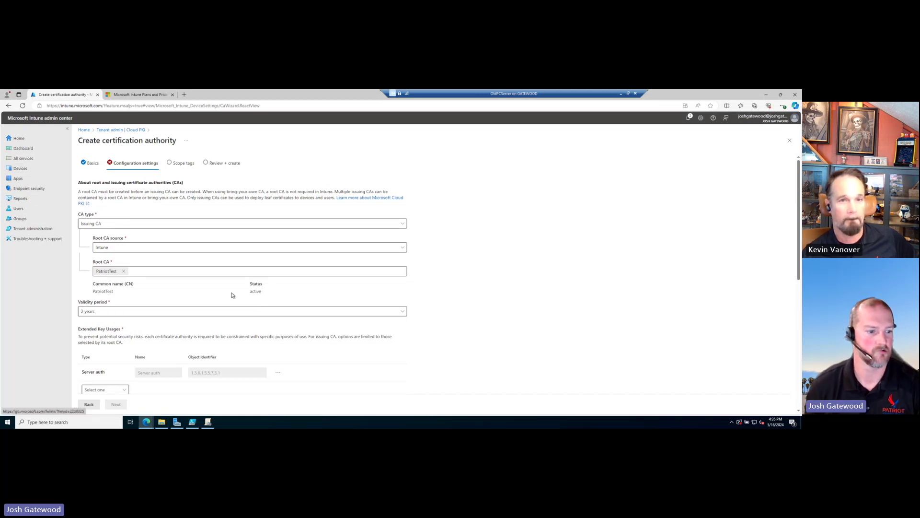
Enter the issuing CA's subject attributes: common name Issuing1, the organization's domain as organization, and OU=Autopilot as organizational unit.
scroll(229, 299, "down", 5)
left_click(94, 249)
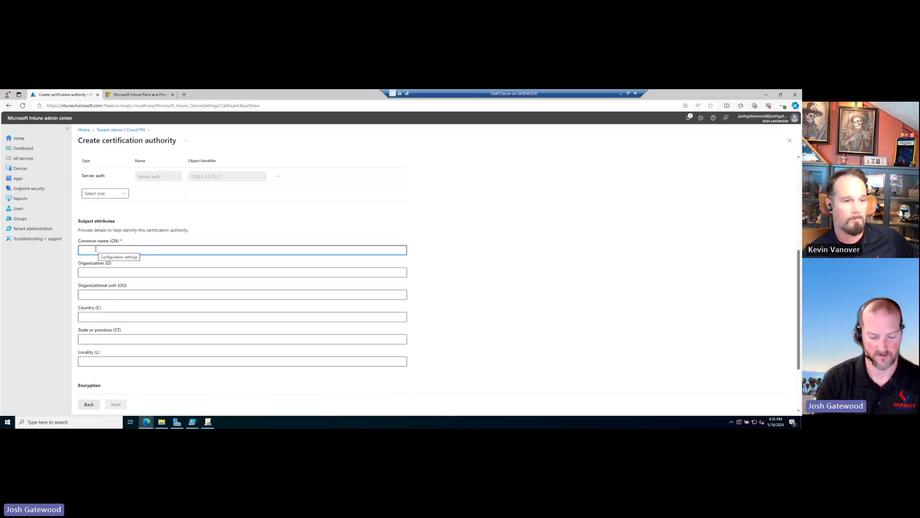
type("Issuing")
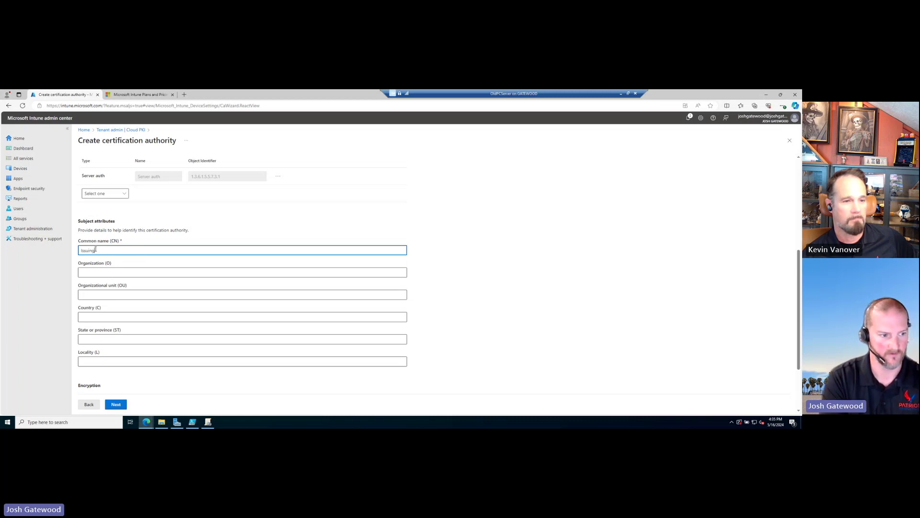
type("1")
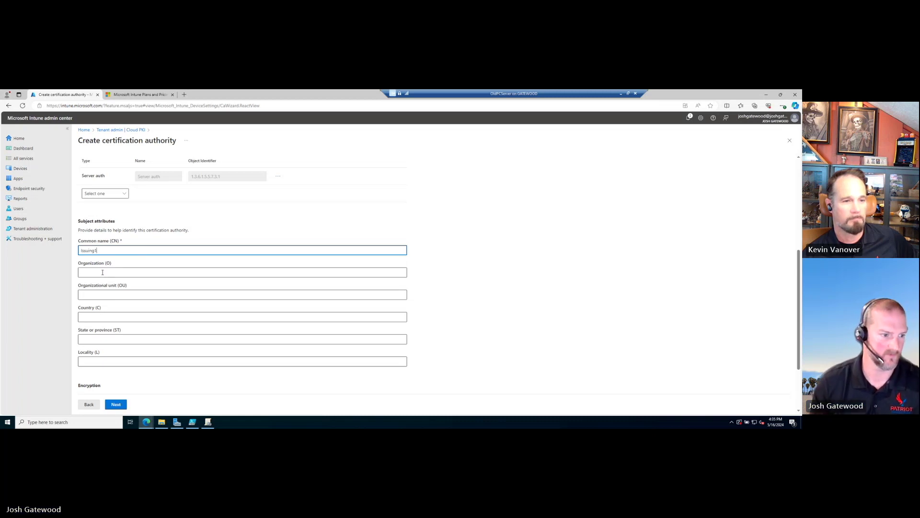
left_click(102, 272)
type("Josh")
key("Tab")
type("OU=Auto")
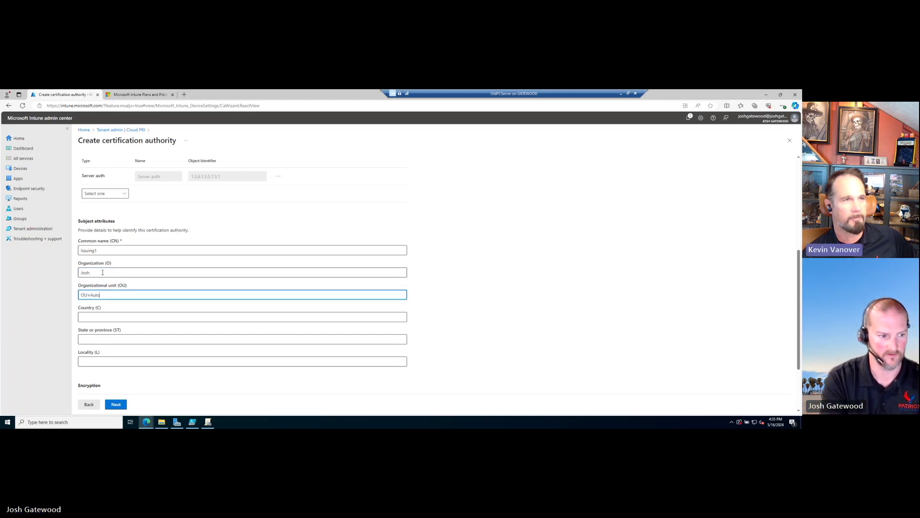
type("pilot")
double_click(102, 272)
type("joshgatew")
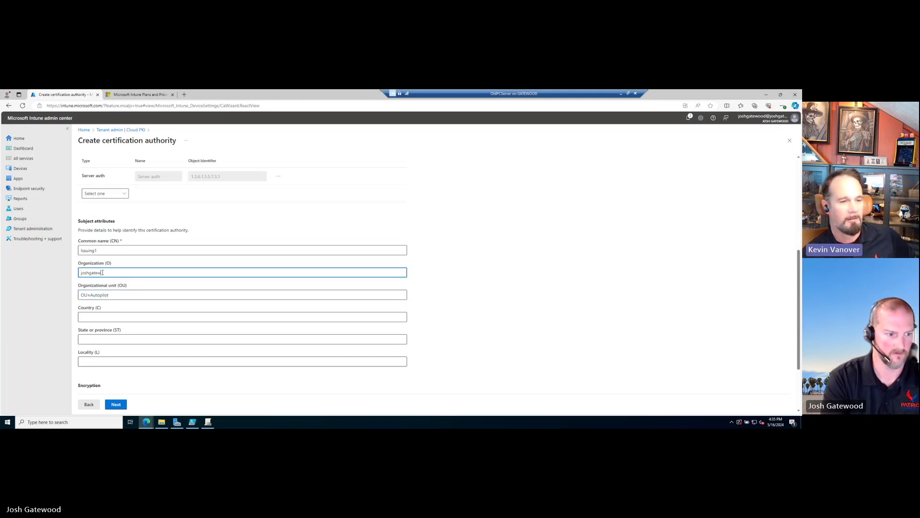
type("ood.com")
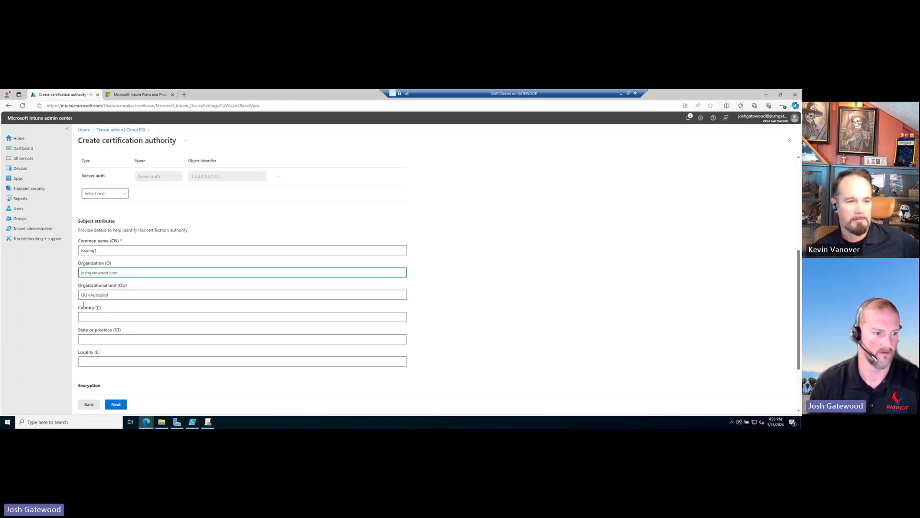
Set the subject's country to US, state or province to Kentucky and locality to Louisville.
left_click(88, 318)
type("US")
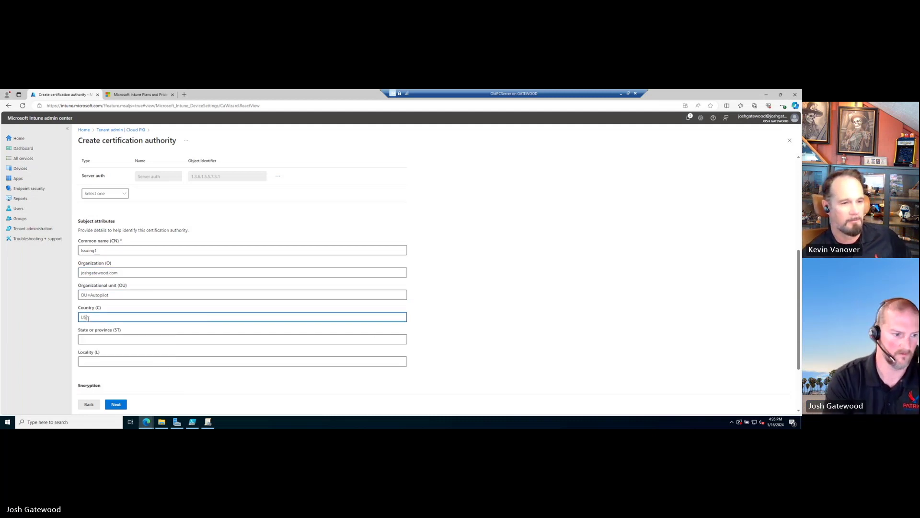
key("Tab")
type("Kentucky")
key("Tab")
type("Louisvi")
Keep the Default scope tag, create the issuing CA and refresh the certification authority list.
scroll(100, 314, "down", 3)
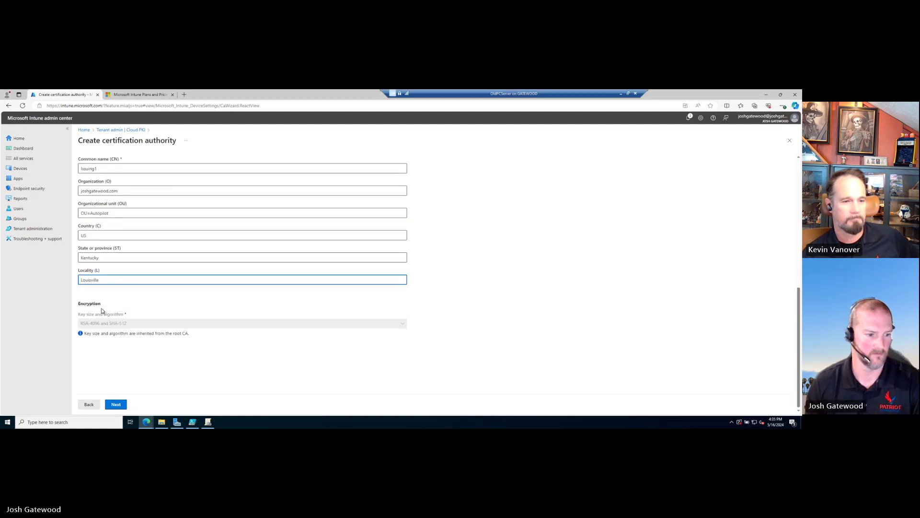
left_click(122, 403)
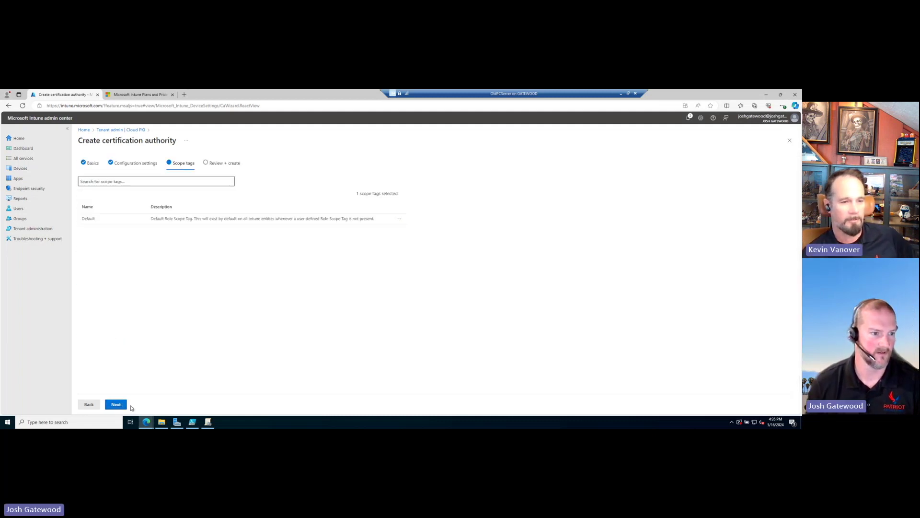
left_click(117, 405)
left_click(116, 405)
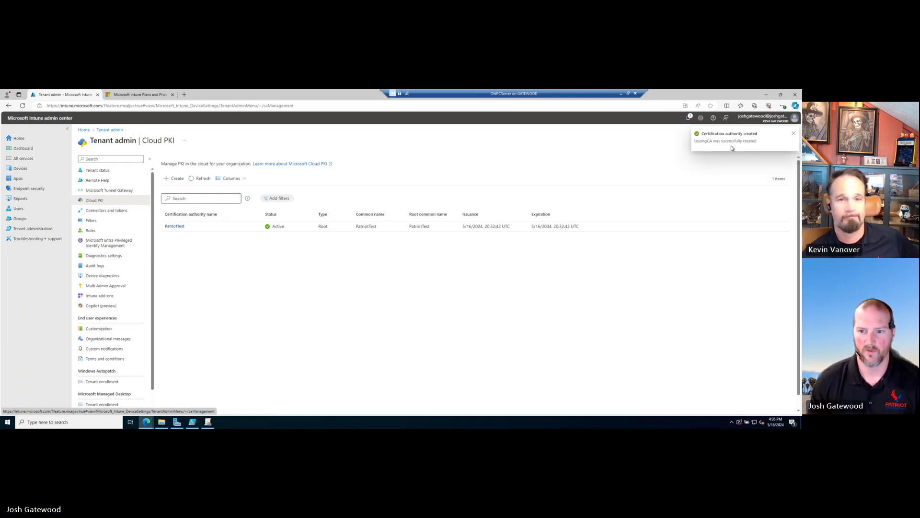
left_click(196, 183)
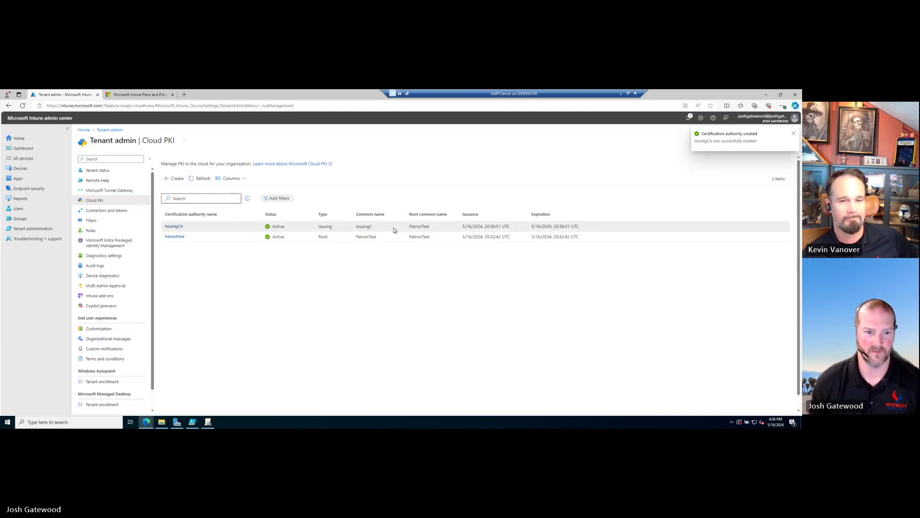
Look over IssuingCA's list entry, properties and editable basics, leaving the basics without changes.
left_click_drag(382, 229, 357, 227)
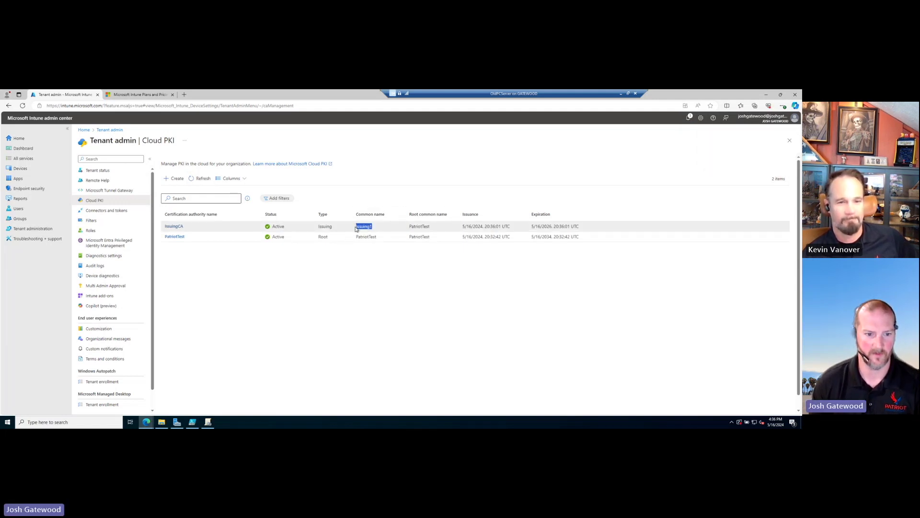
left_click(370, 237)
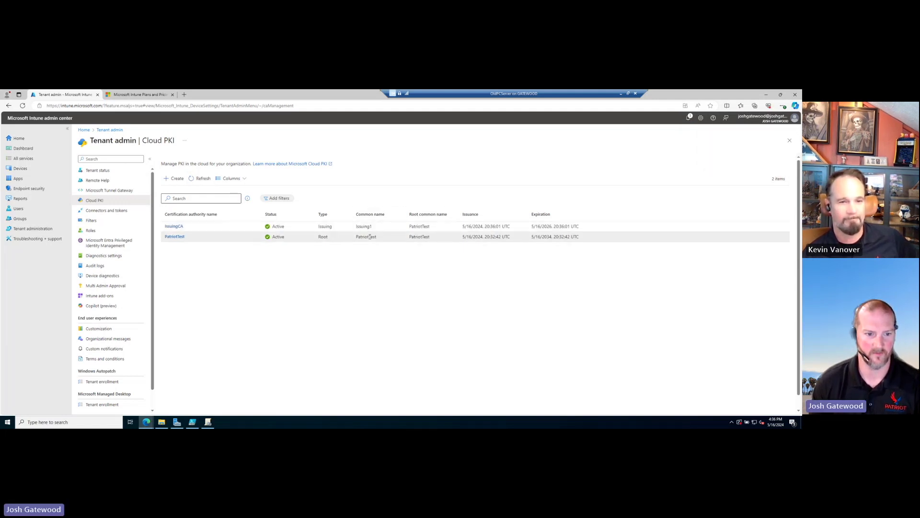
left_click(174, 227)
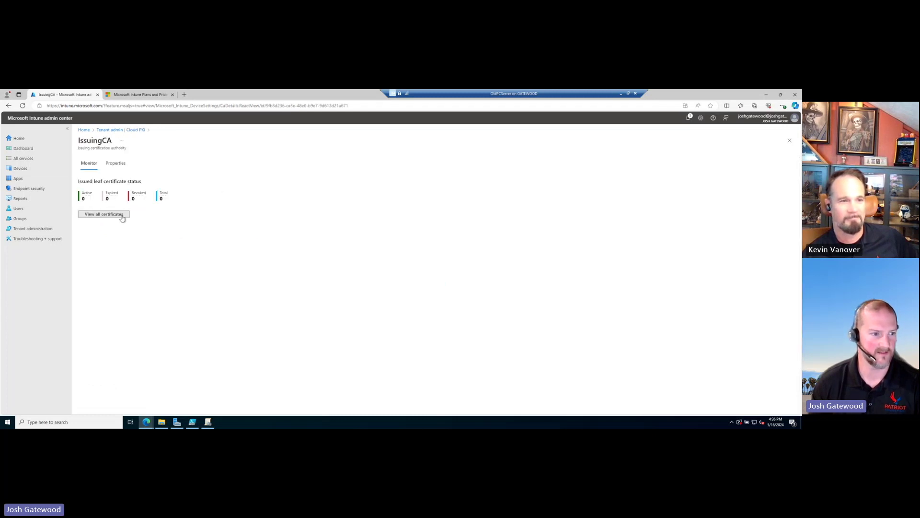
left_click(115, 163)
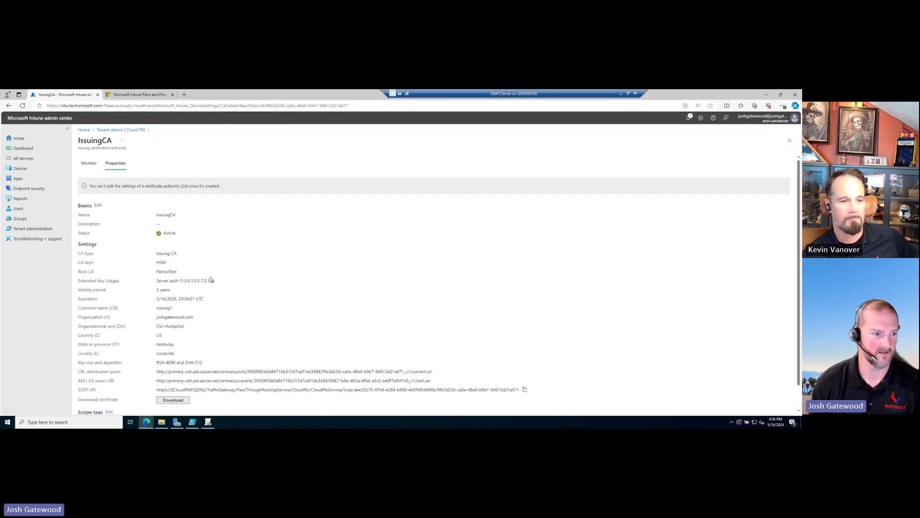
left_click(97, 205)
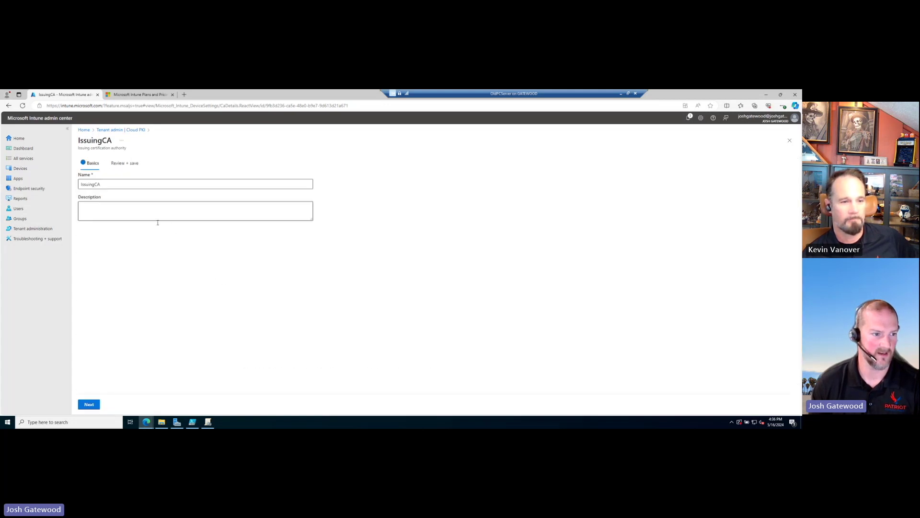
left_click(790, 140)
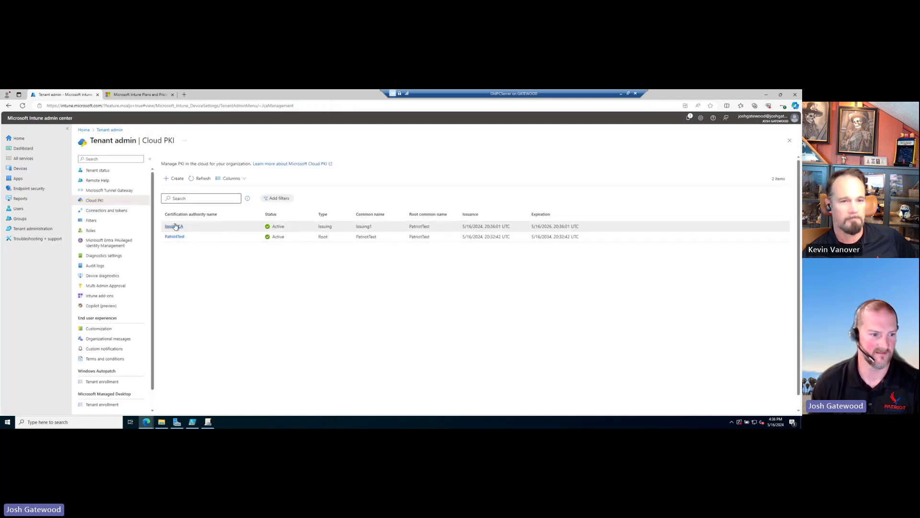
Examine the CRL distribution point, SCEP URI and AIA CA issuer URI in IssuingCA's properties.
left_click(176, 226)
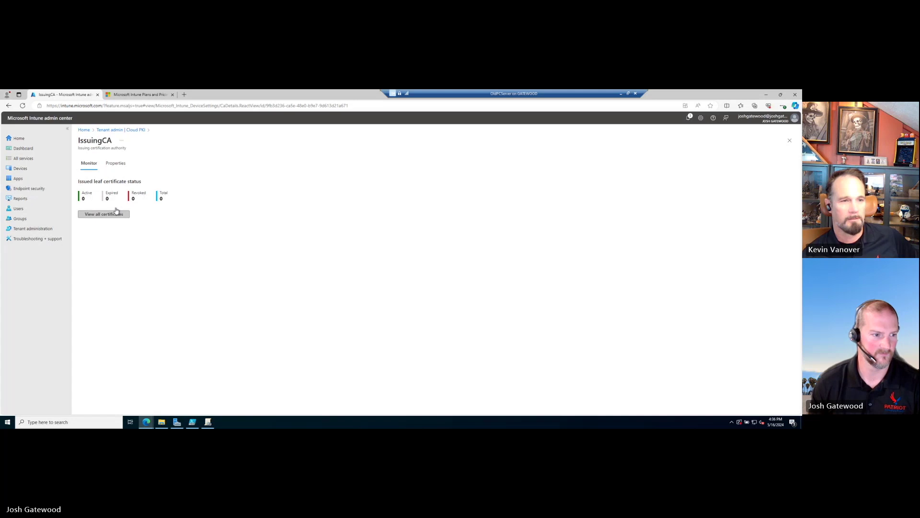
left_click(116, 163)
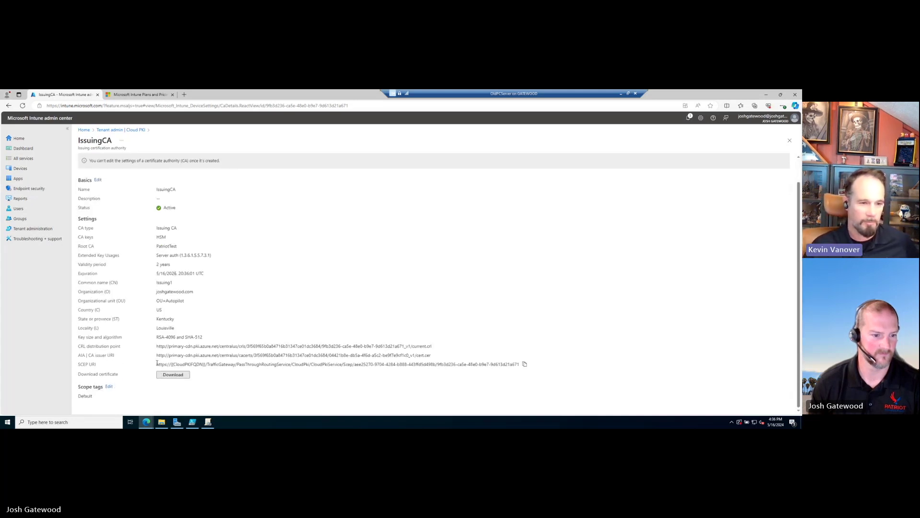
triple_click(207, 345)
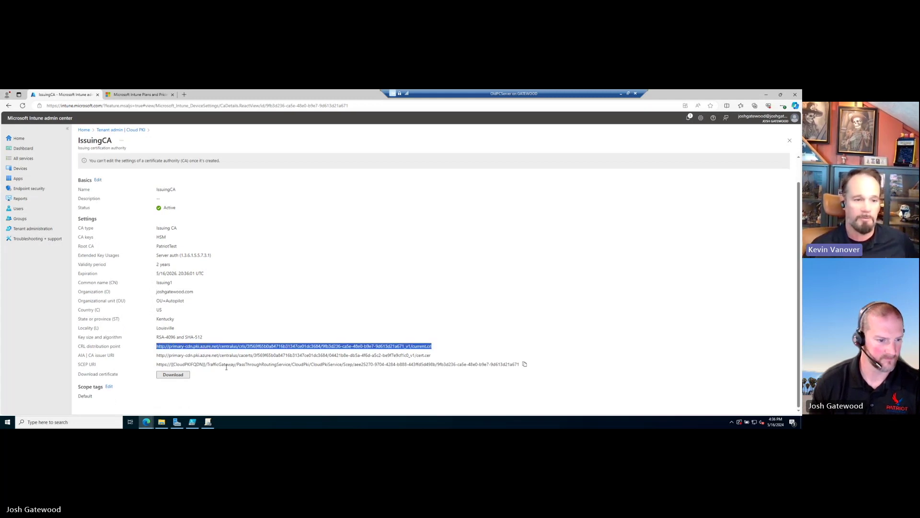
left_click_drag(206, 364, 170, 364)
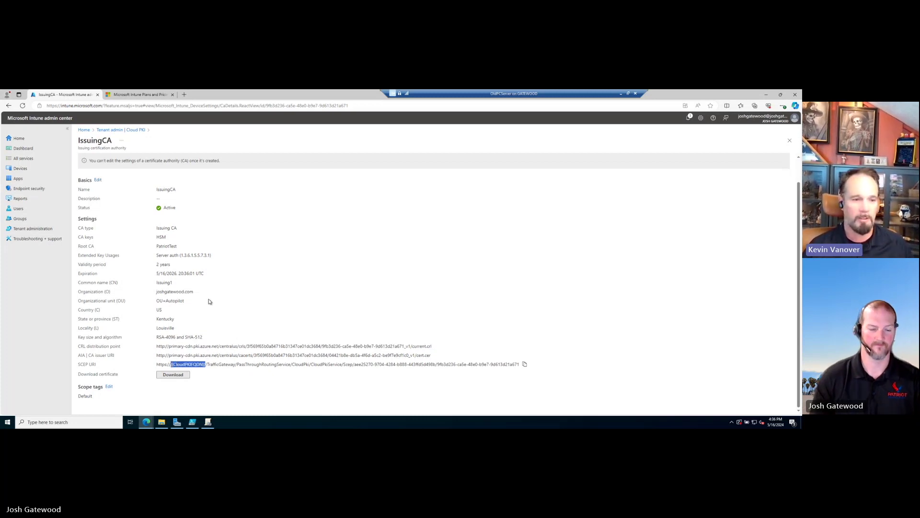
triple_click(291, 355)
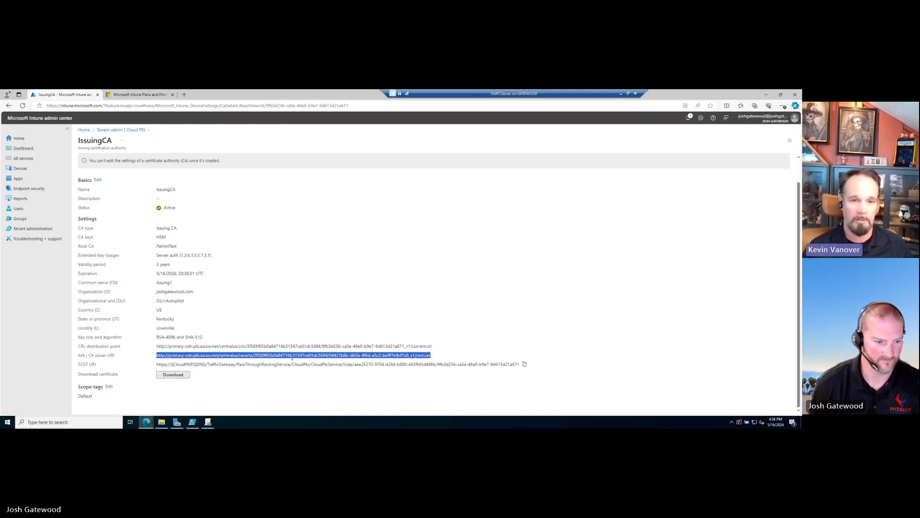
Download the issuing CA's certificate, keep the Issuing1.cer file despite the browser warning and open it.
left_click(181, 376)
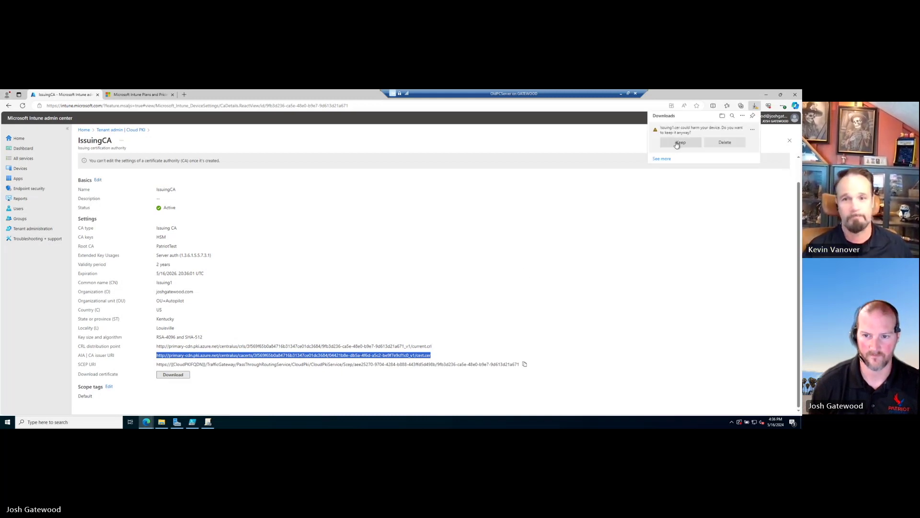
left_click(682, 142)
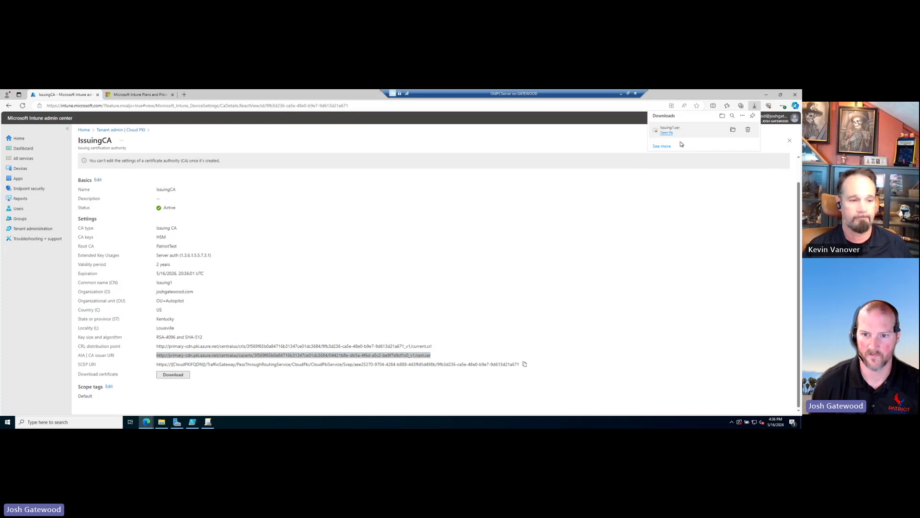
left_click(667, 133)
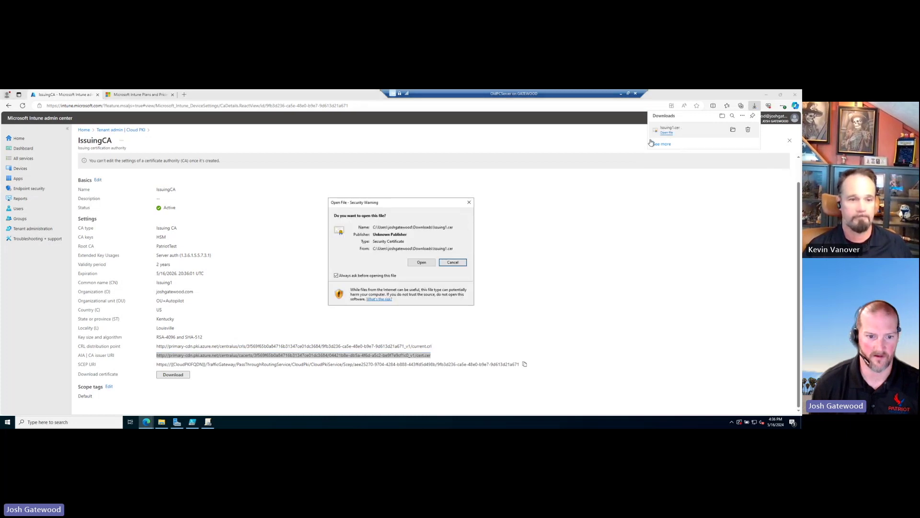
left_click(427, 262)
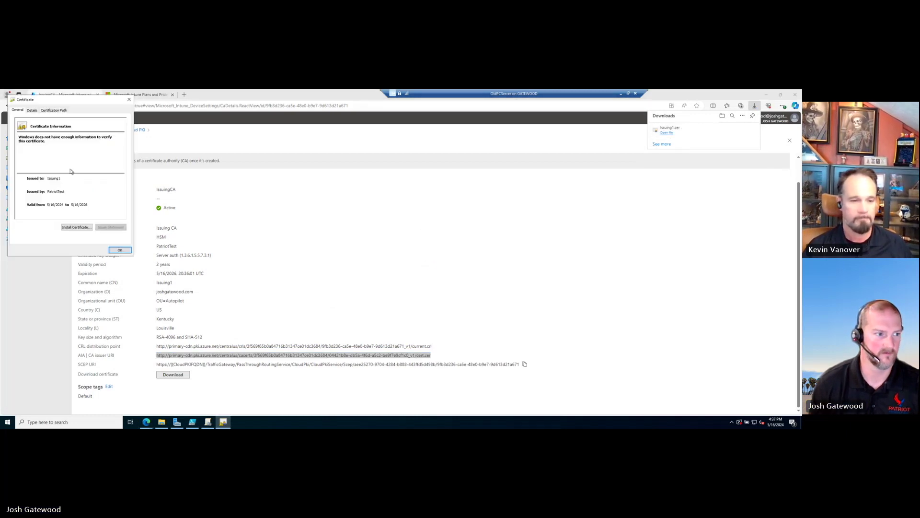
Inspect the issuing certificate's certification path and its thumbprint in the details, and close the certificate.
left_click(261, 152)
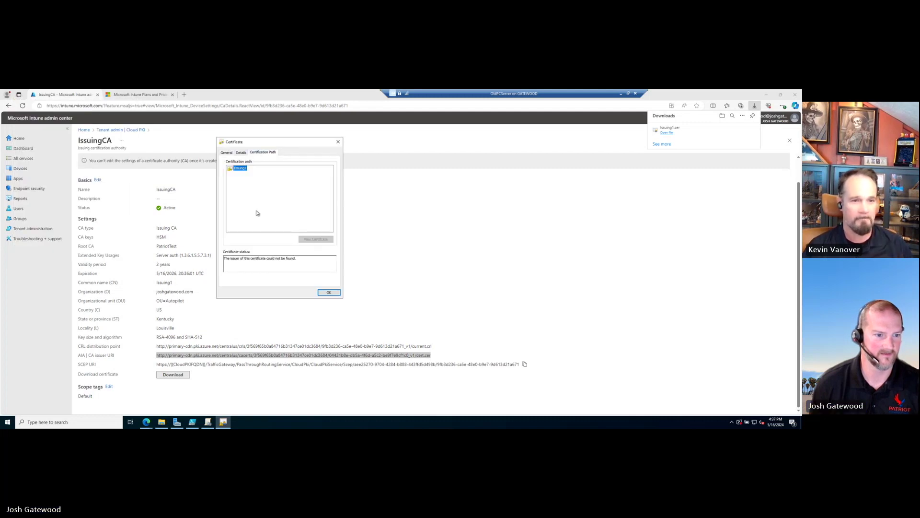
left_click(242, 153)
scroll(288, 202, "down", 4)
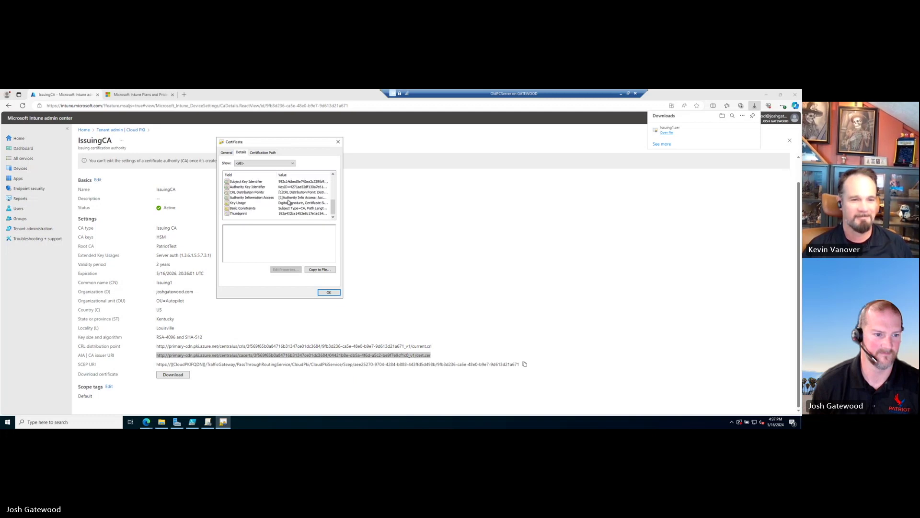
left_click(245, 214)
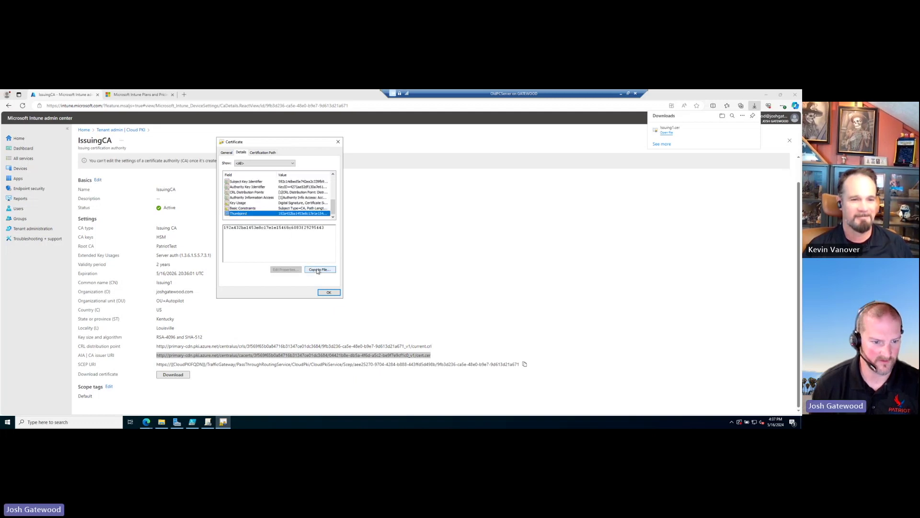
left_click(328, 293)
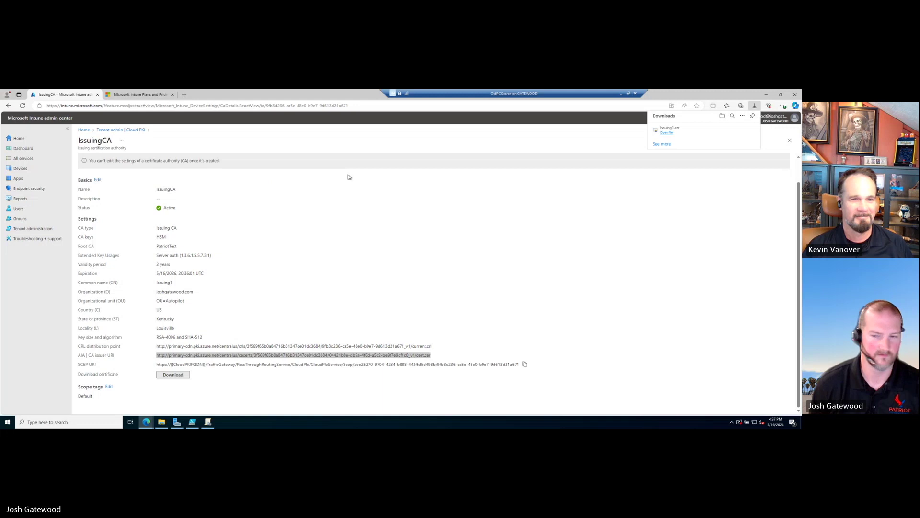
Return to the certification authority list, open the PatriotTest root CA and download its certificate, keeping the PatriotTest.cer file.
left_click(795, 144)
left_click(789, 141)
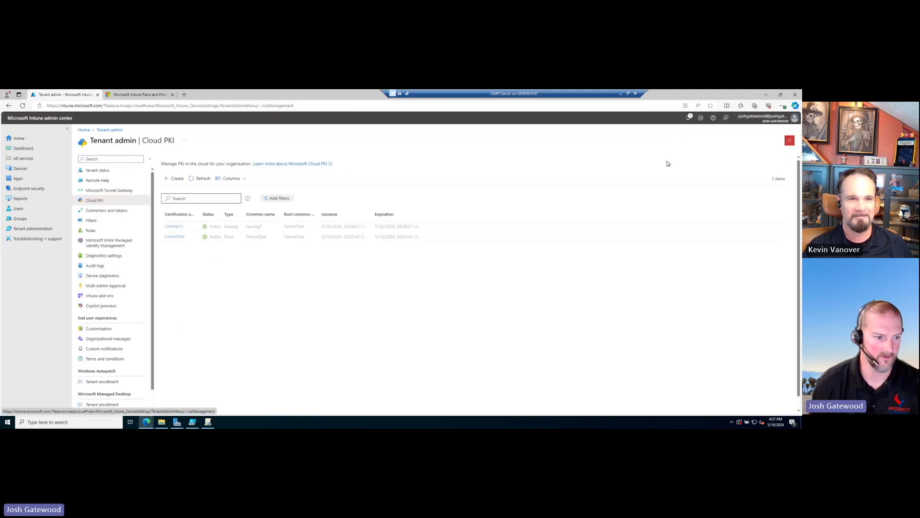
left_click(175, 237)
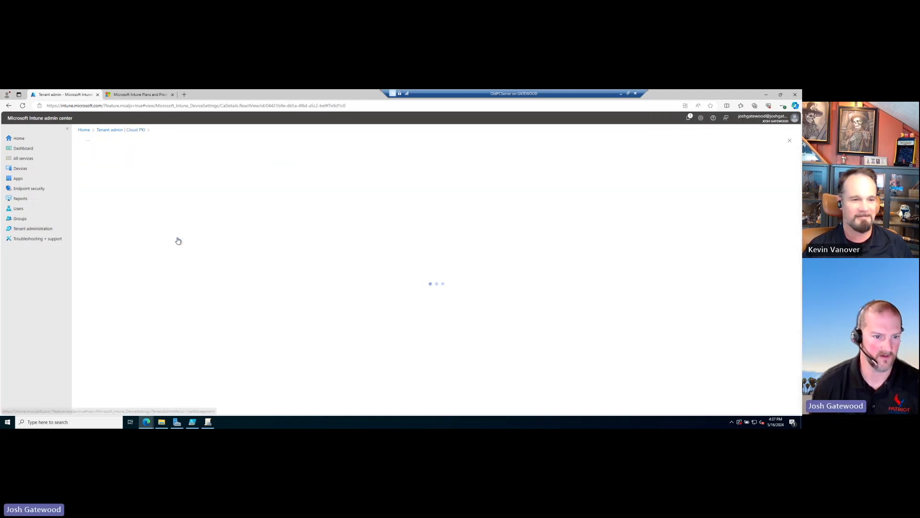
scroll(155, 280, "down", 2)
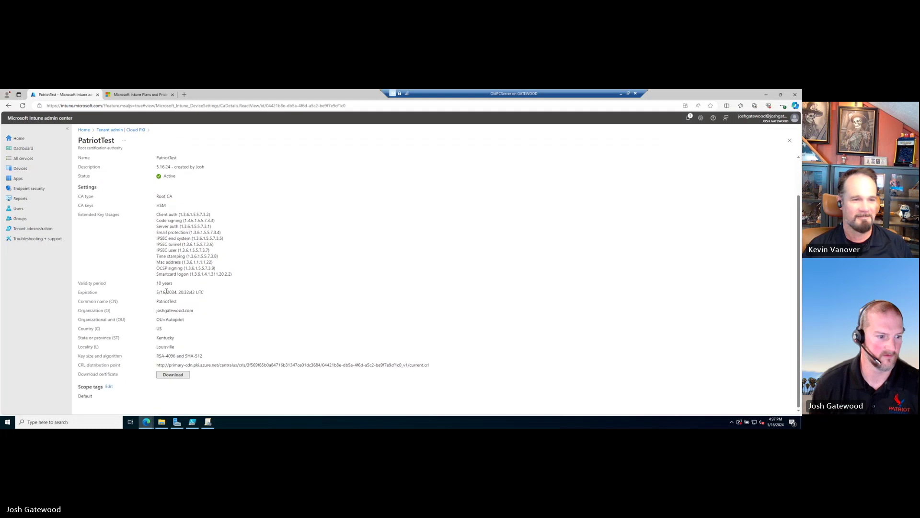
left_click(173, 374)
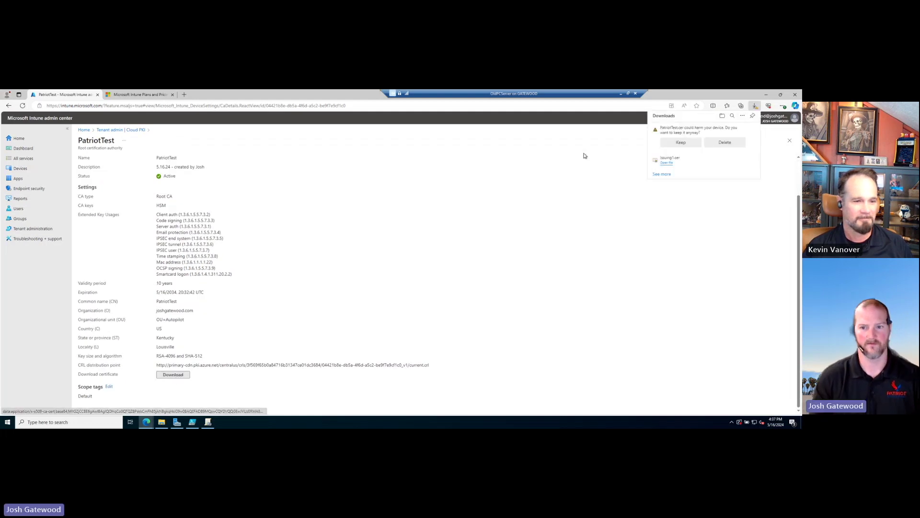
left_click(683, 143)
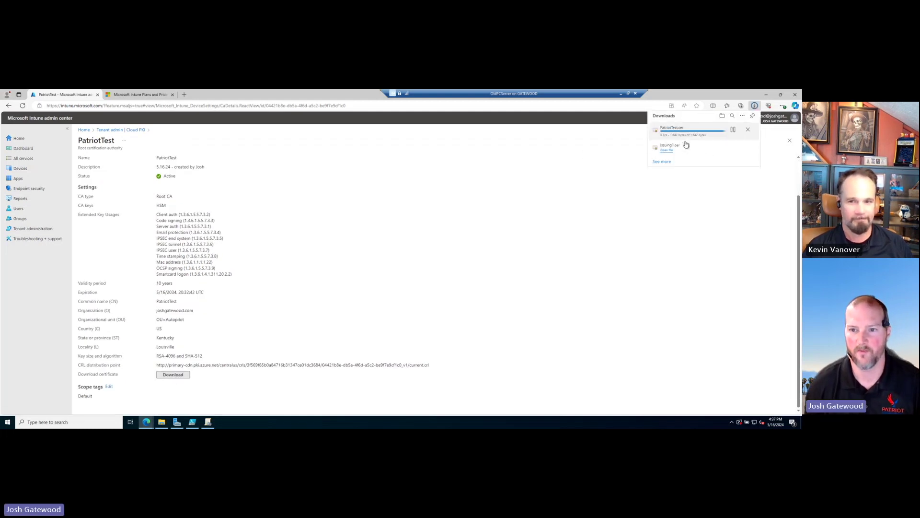
Go to the configuration profiles for Windows devices and start a new policy.
left_click(20, 169)
left_click(96, 211)
left_click(117, 213)
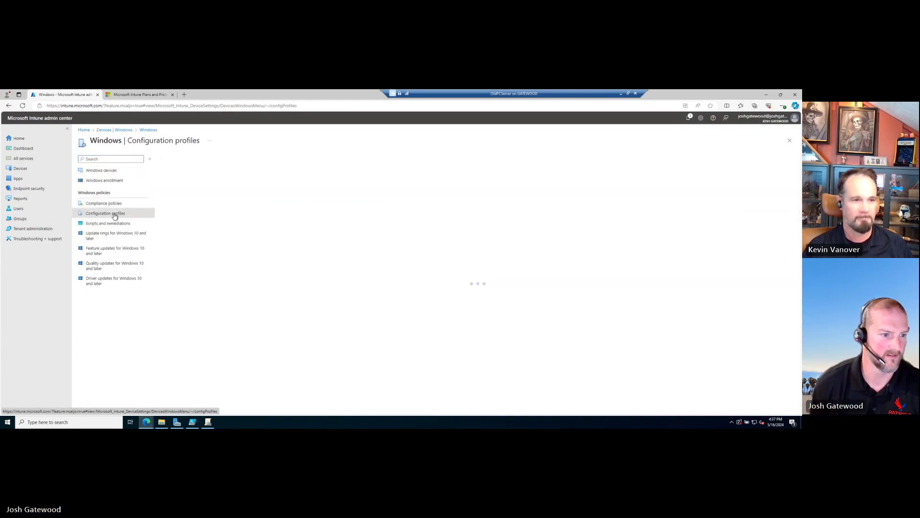
left_click(176, 181)
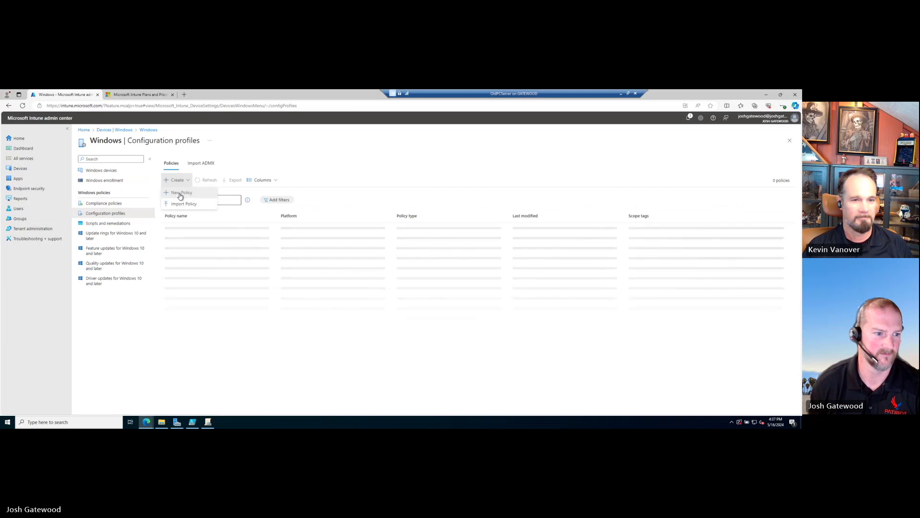
left_click(179, 191)
Create the profile for the Windows 10 and later platform with the Trusted certificate template.
left_click(655, 162)
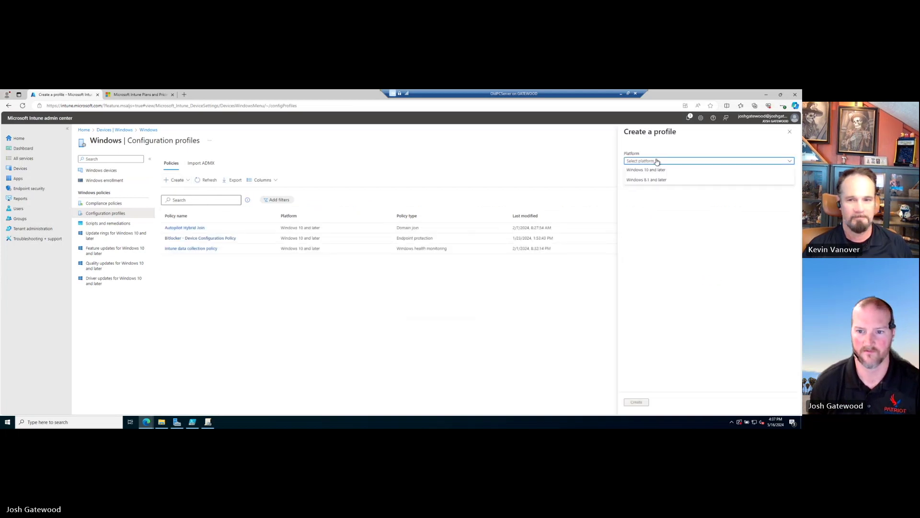
left_click(654, 168)
left_click(651, 178)
left_click(645, 198)
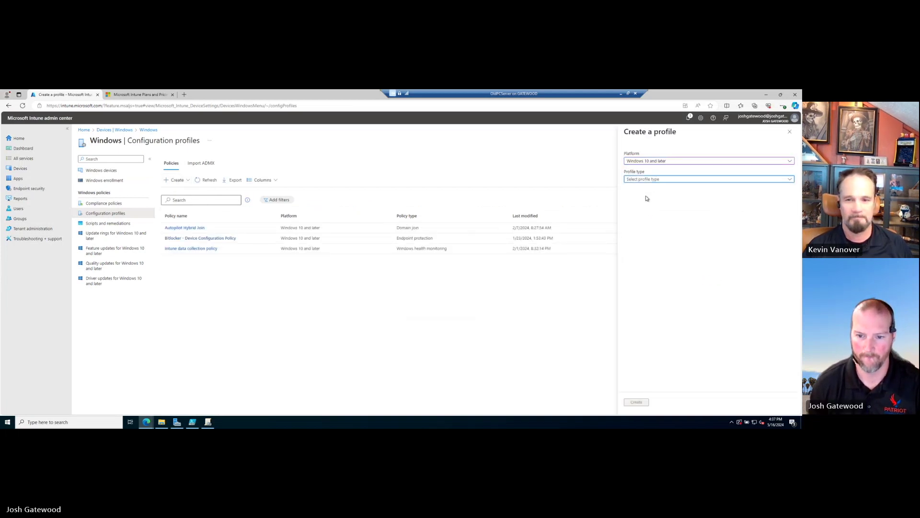
scroll(656, 324, "down", 2)
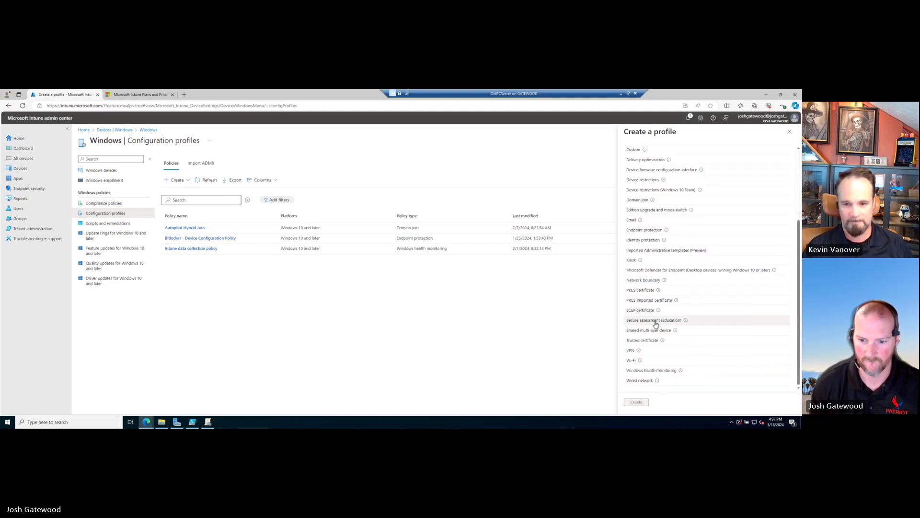
left_click(643, 340)
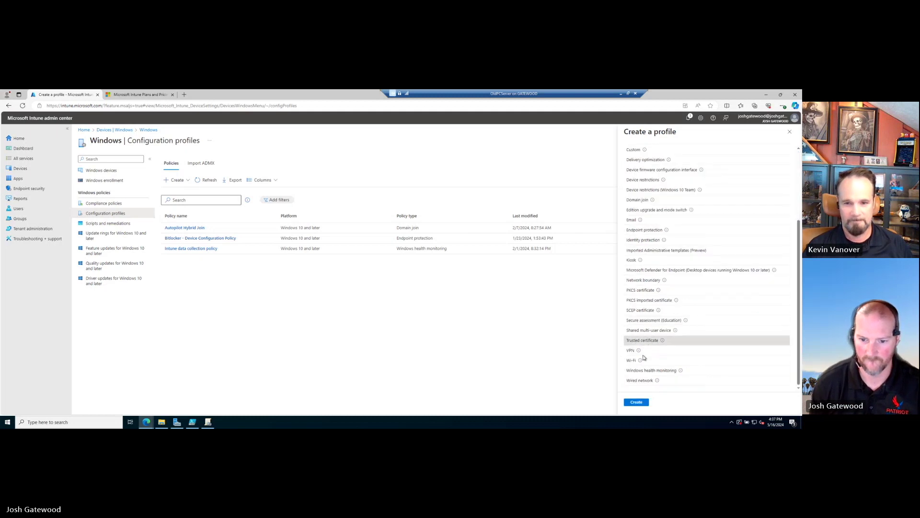
left_click(637, 402)
Name the trusted certificate profile TrustedCloudPKICert and continue to its configuration settings.
left_click(171, 178)
type("TrustedCloudPKICert")
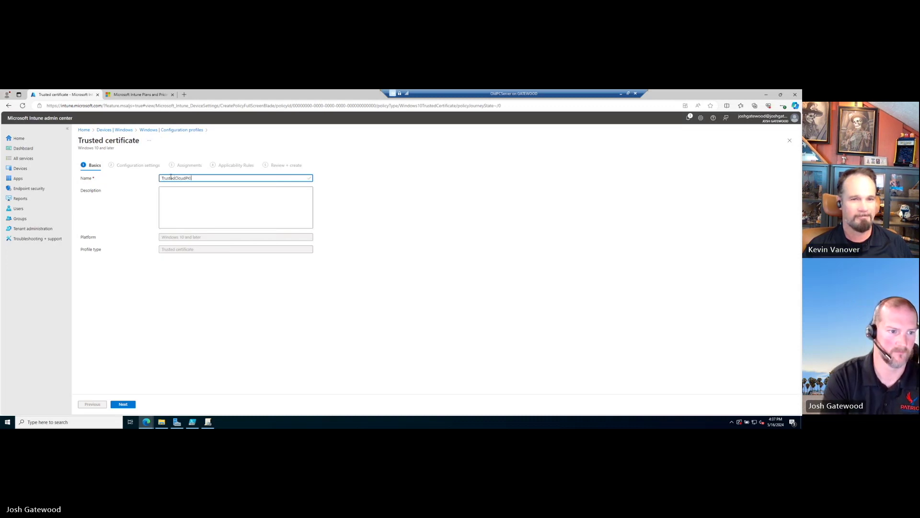
left_click(123, 405)
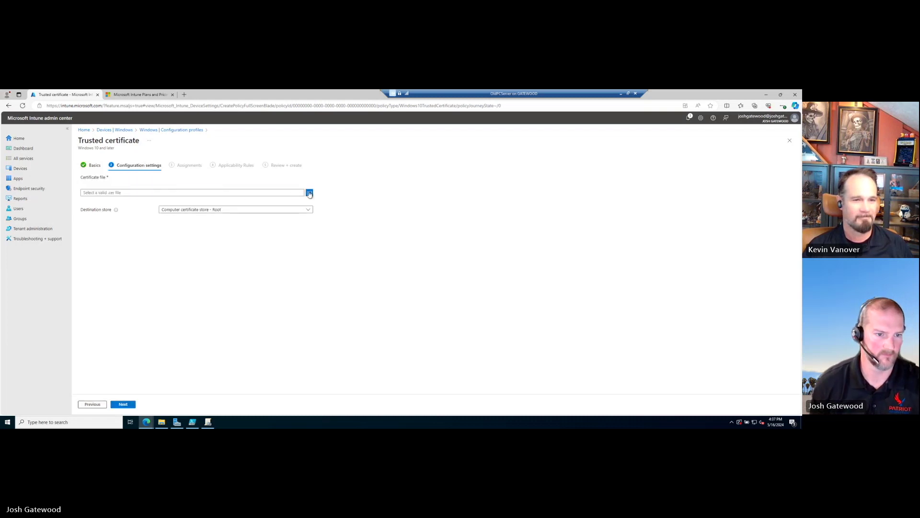
Upload PatriotTest.cer from the Downloads folder as the certificate file, keep the Computer certificate store - Root destination, and continue to the assignments.
left_click(309, 192)
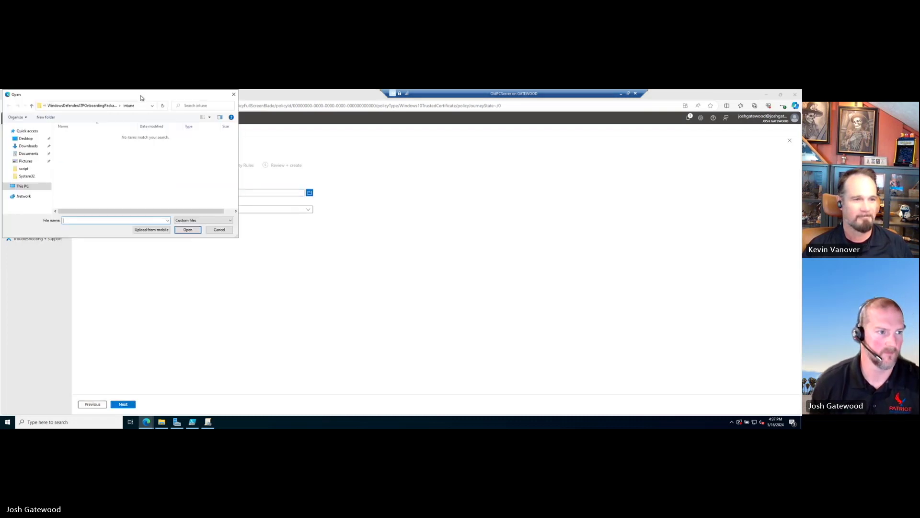
left_click(149, 203)
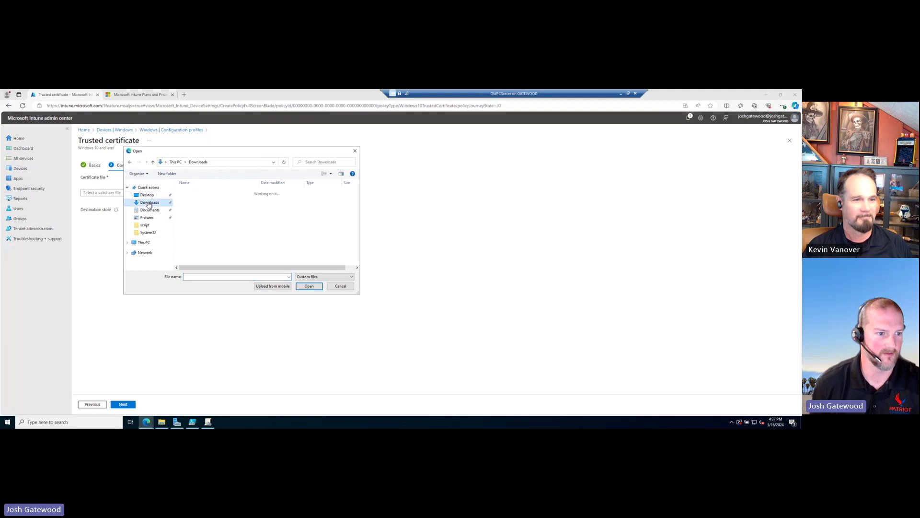
left_click(195, 202)
double_click(195, 201)
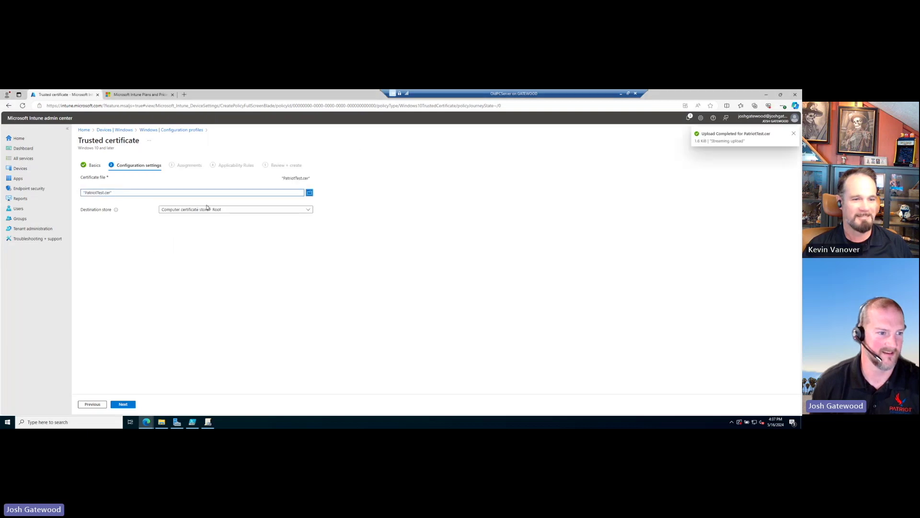
left_click(126, 404)
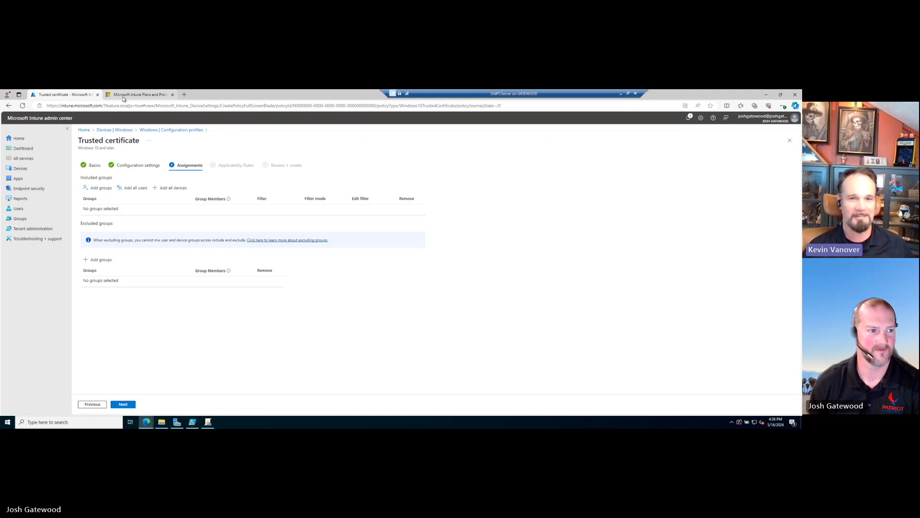
Switch to the Microsoft Intune plans and pricing page to review the plan comparison.
left_click(139, 95)
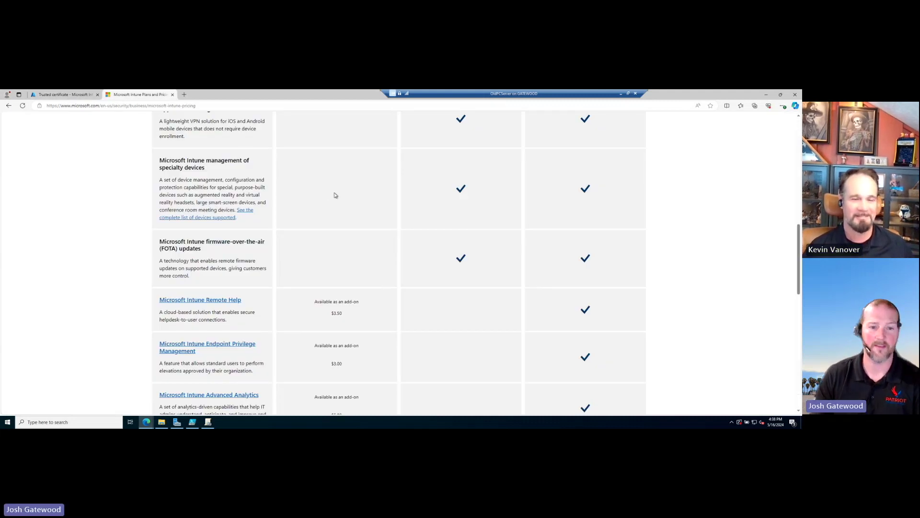